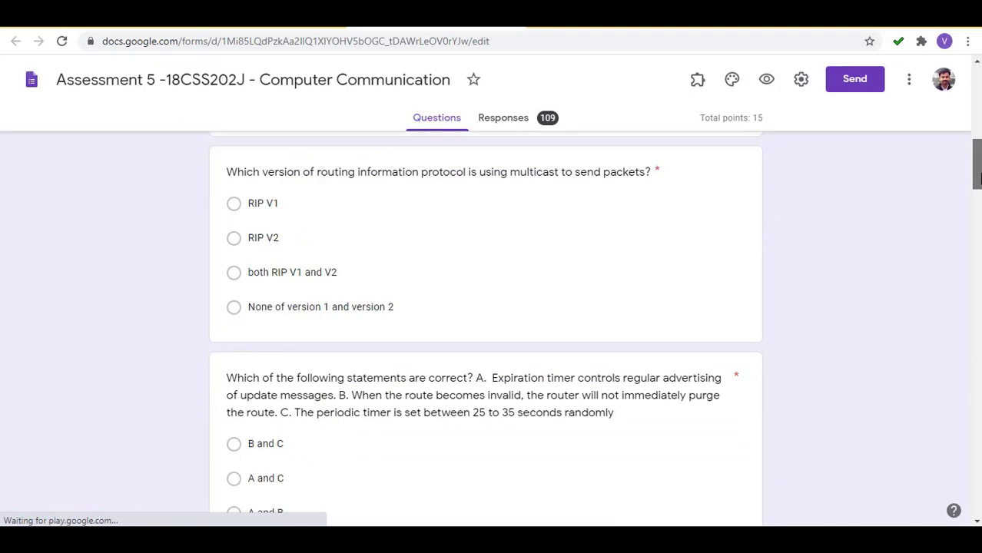
Scroll back to the top of the Assessment 5 form and open its More options menu.
drag(978, 177, 977, 65)
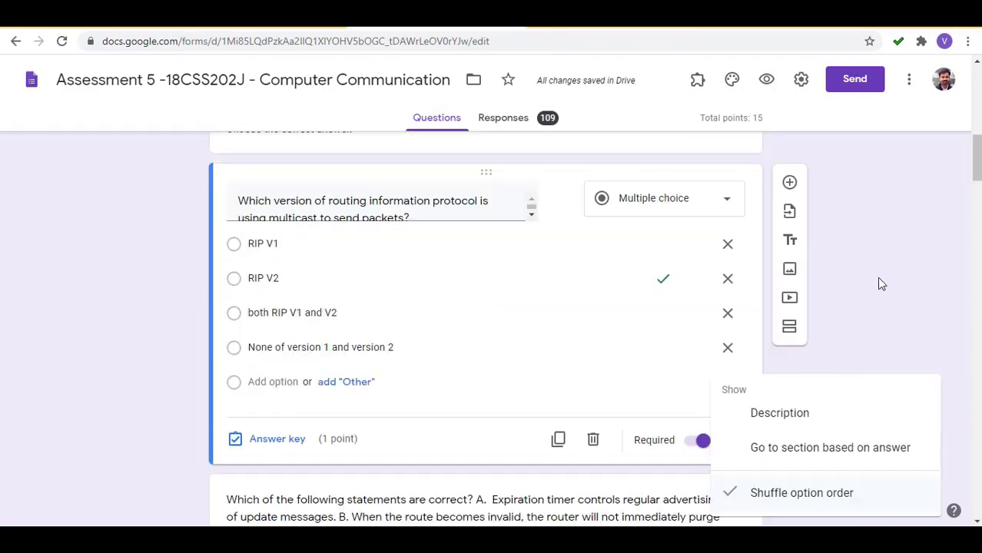
click(880, 280)
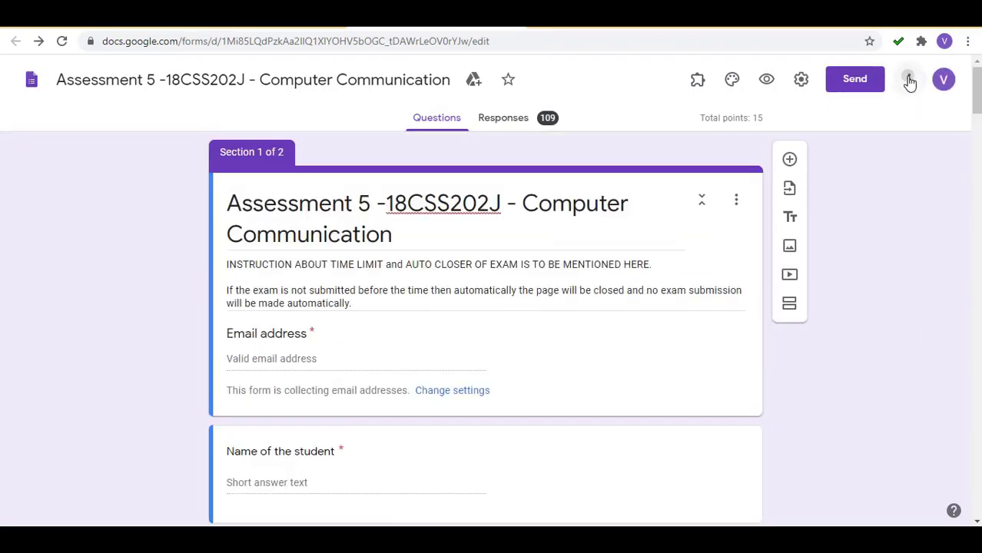
click(909, 79)
Search the add-on marketplace for 'timify' and open the Timify.me add-on's details.
click(881, 395)
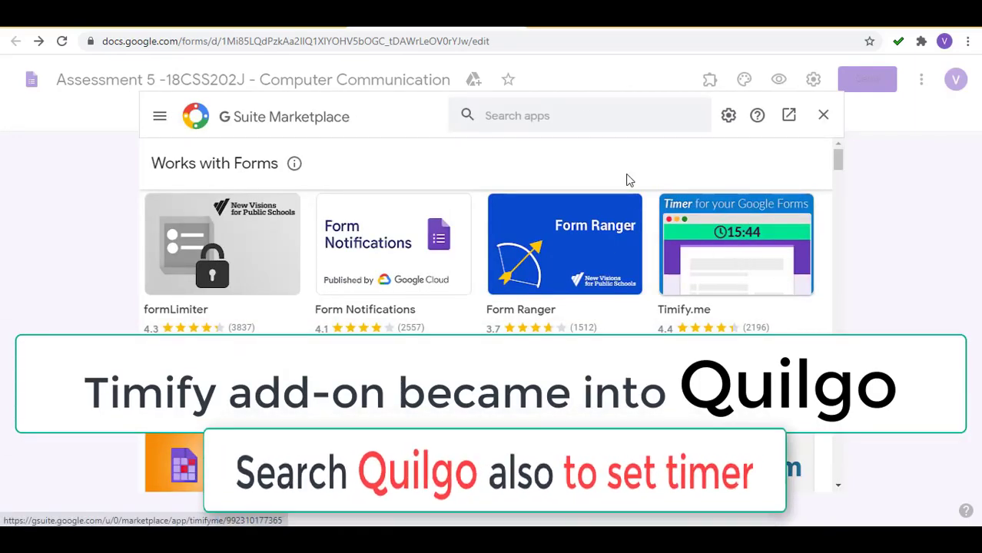
click(566, 114)
text(timi)
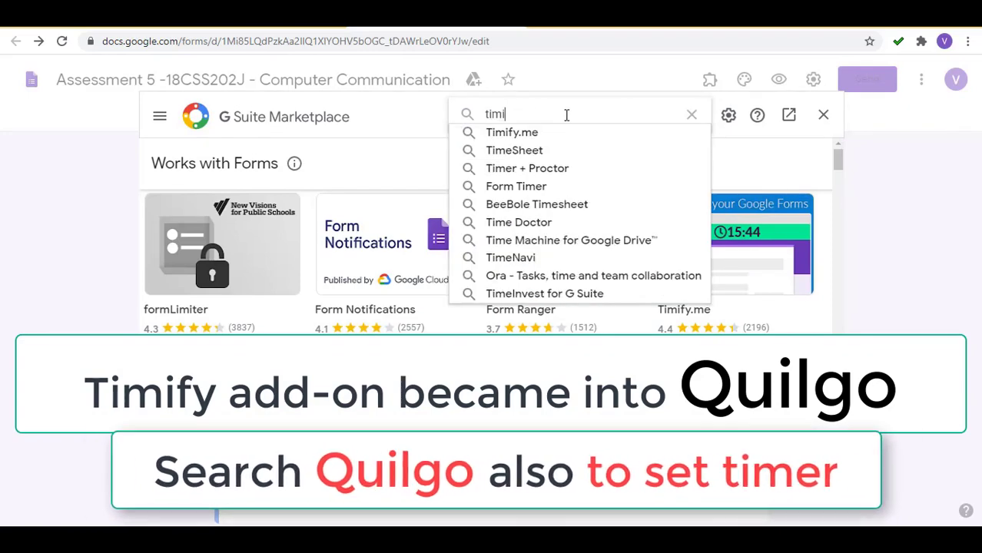
text(fy)
click(537, 132)
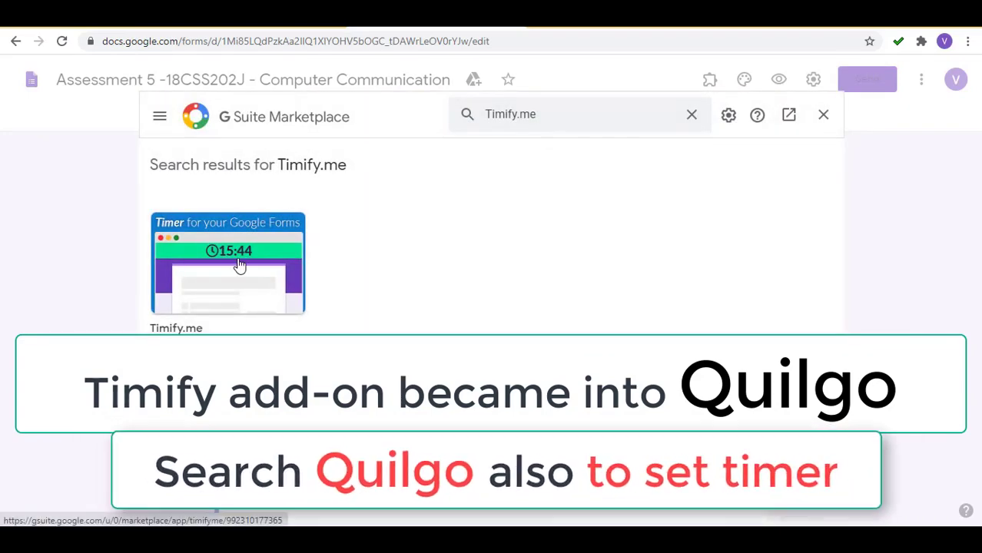
click(239, 264)
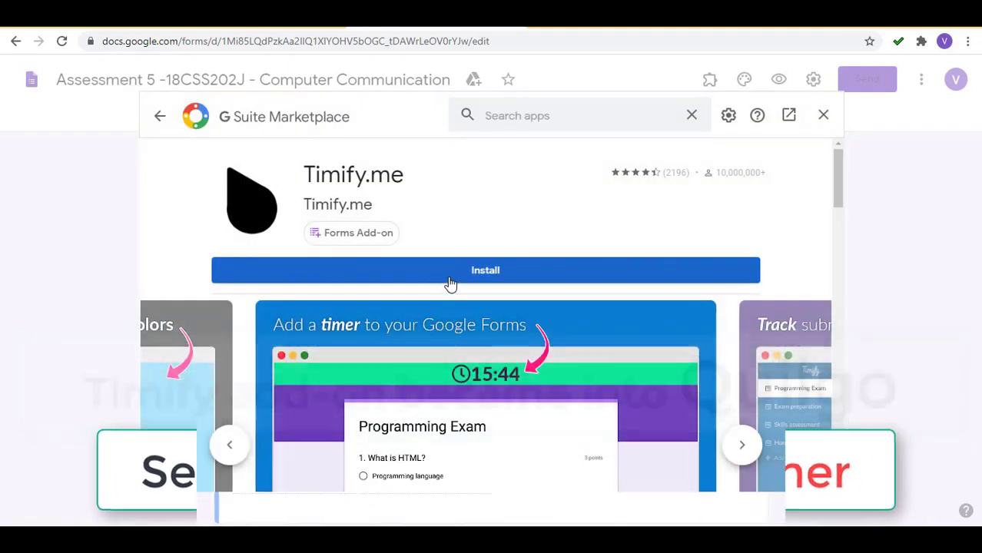
Install Timify.me, grant its permissions, and launch its additional setup page.
click(450, 277)
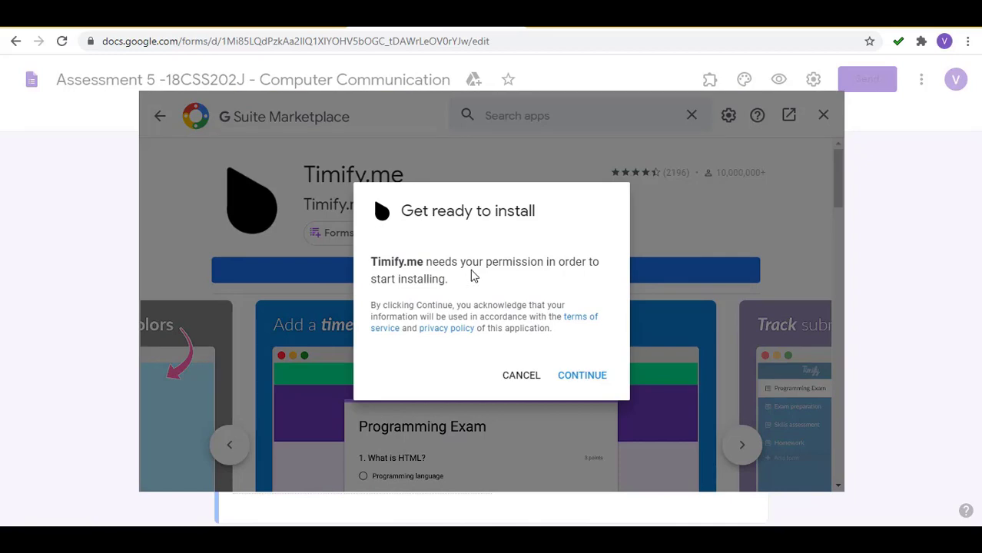
drag(461, 263, 555, 263)
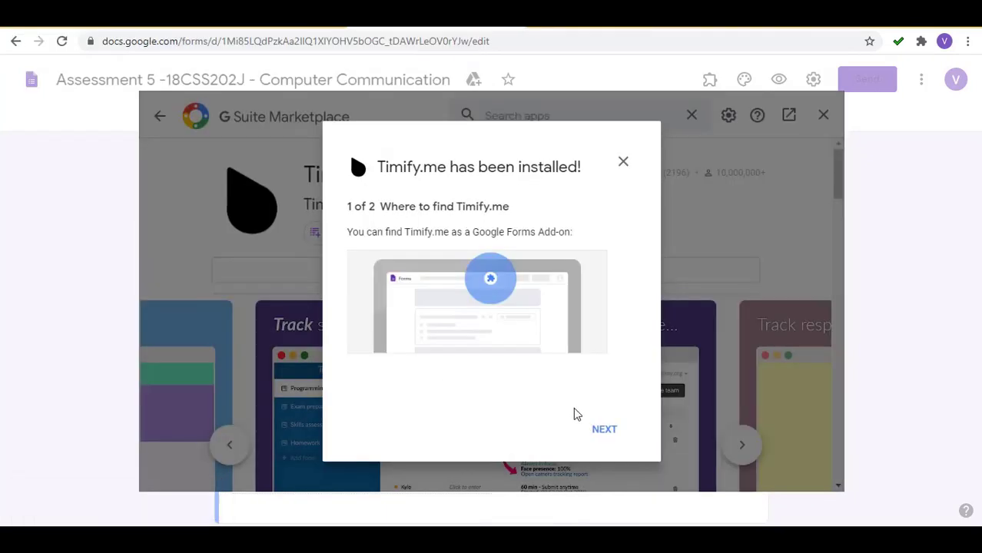
click(603, 428)
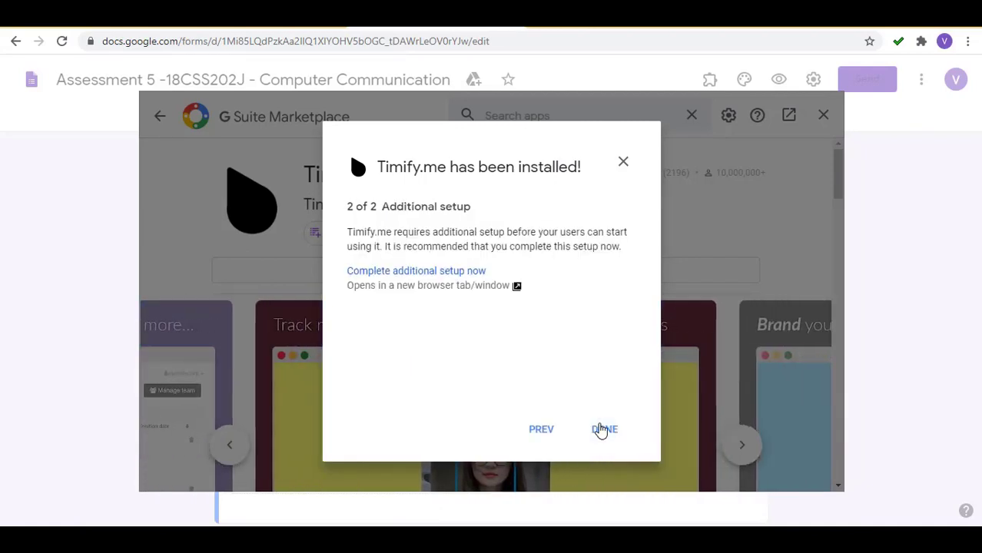
click(422, 272)
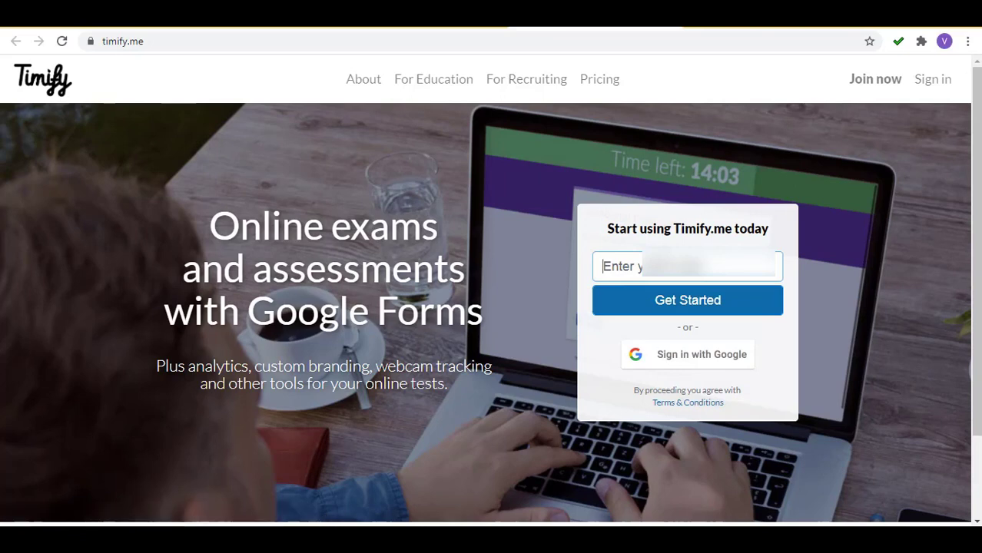
Sign up on Timify.me with your email address and accept the Timify.me Terms & Conditions.
text(vinothk)
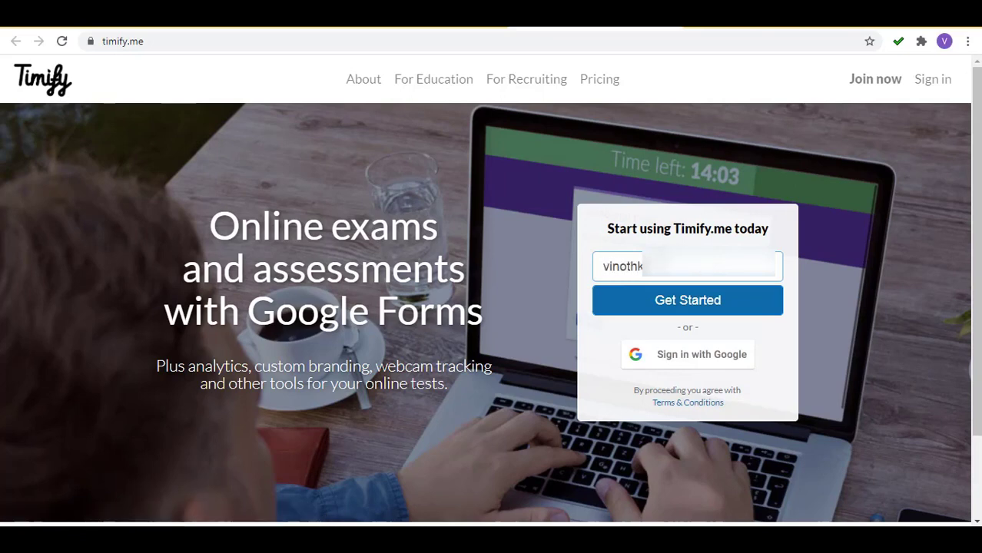
text(umar)
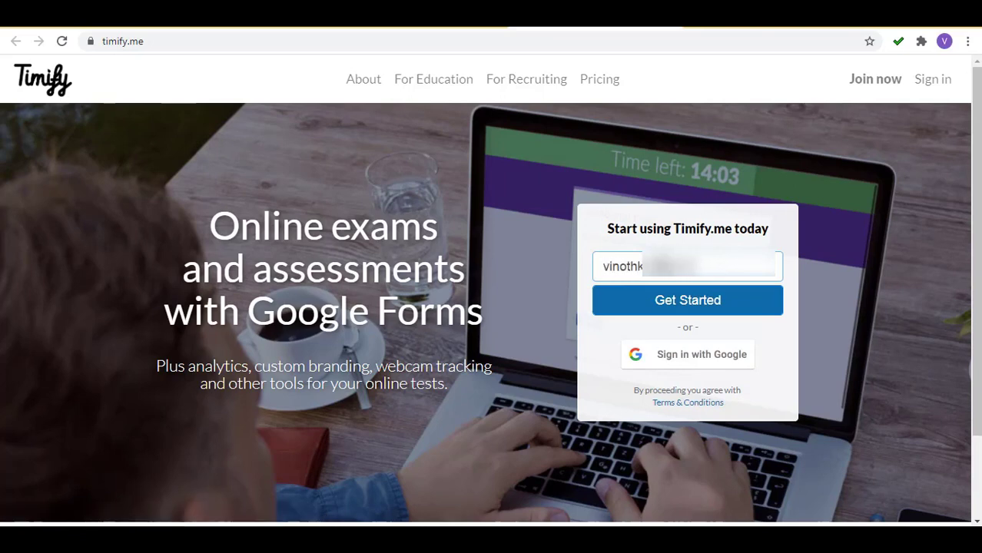
click(666, 307)
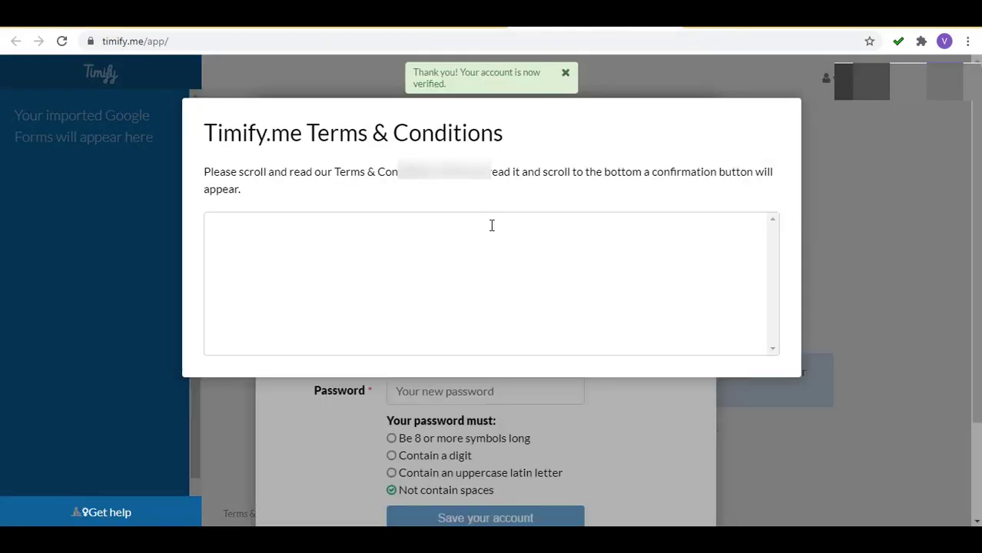
drag(769, 229, 776, 348)
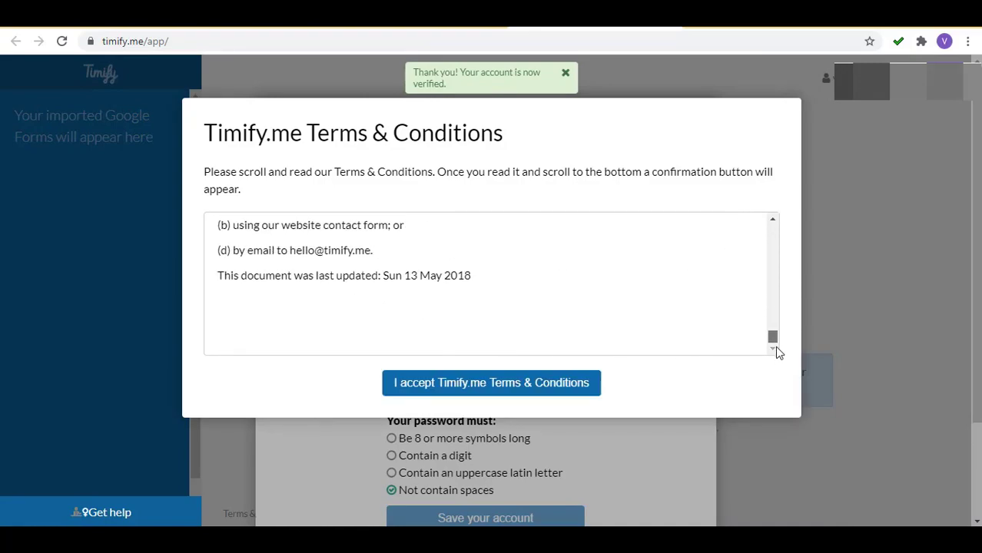
click(537, 386)
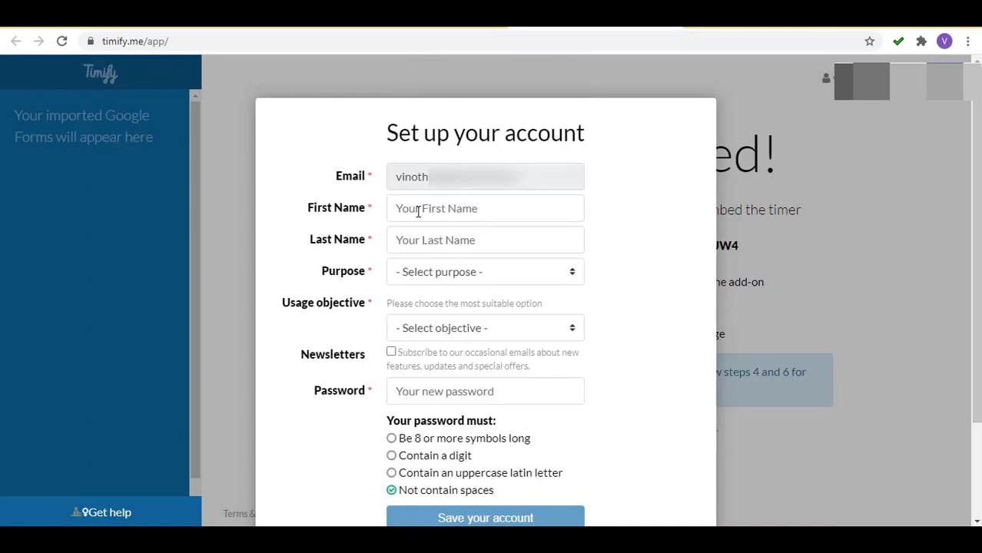
Enter your first and last name and set the purpose to Business/Organisation.
click(418, 212)
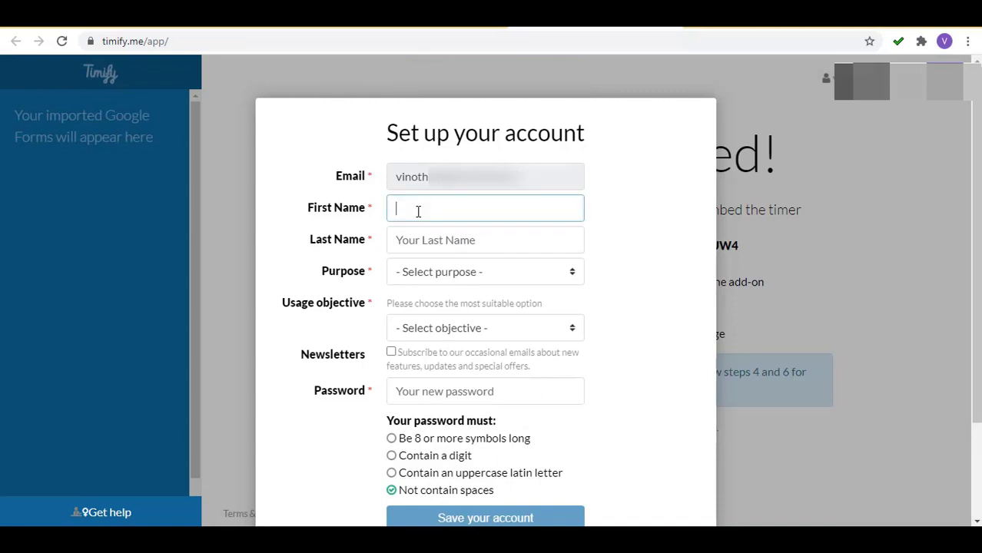
text(Vinoth kumar)
key(Tab)
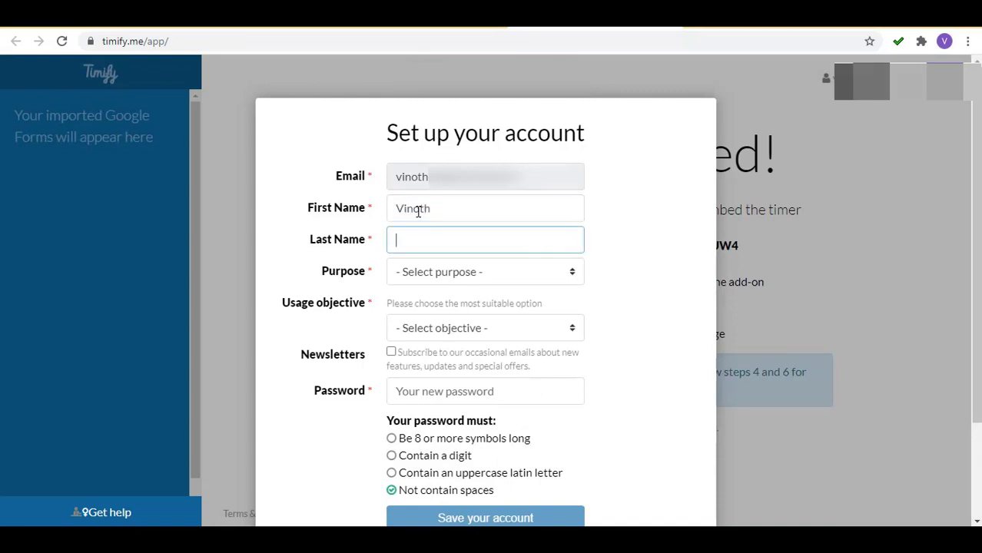
text(M)
key(Tab)
key(Down)
key(Down)
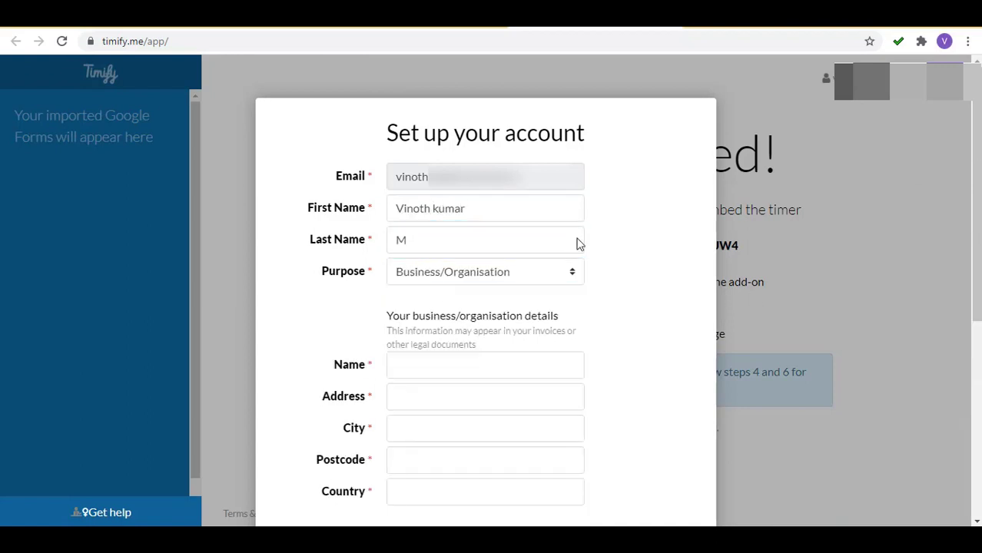
scroll(438, 281, down, 4)
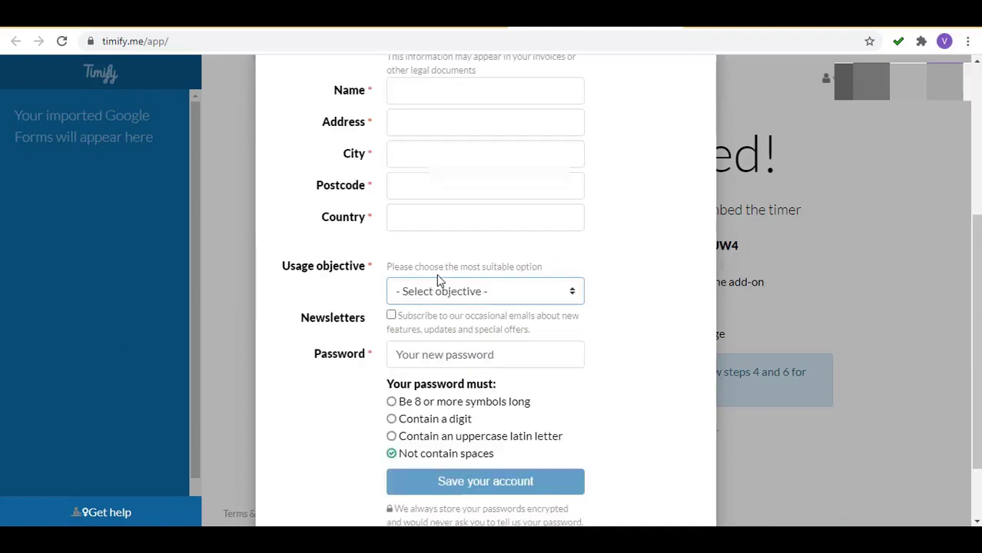
Fill in the business name and set the country field to India.
click(411, 91)
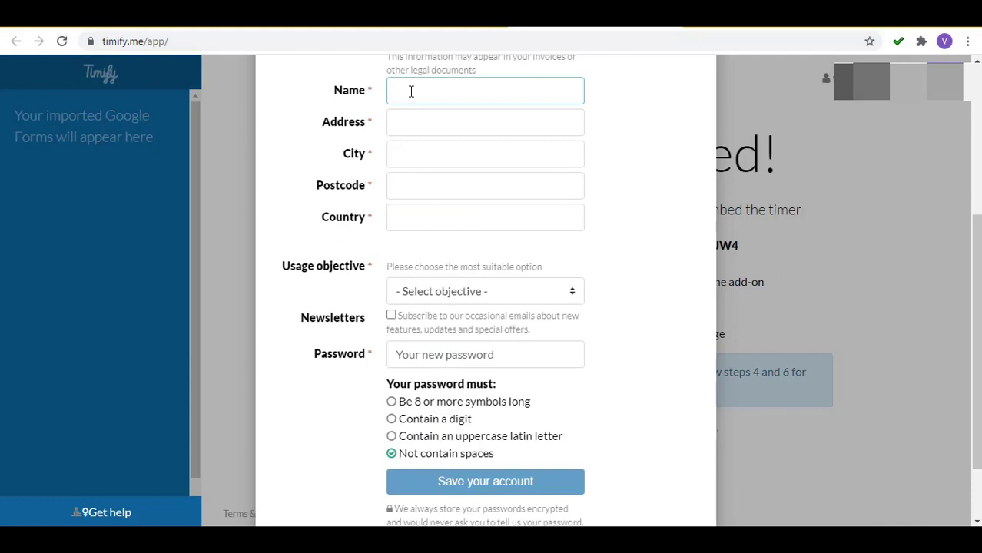
click(500, 298)
click(644, 301)
click(460, 82)
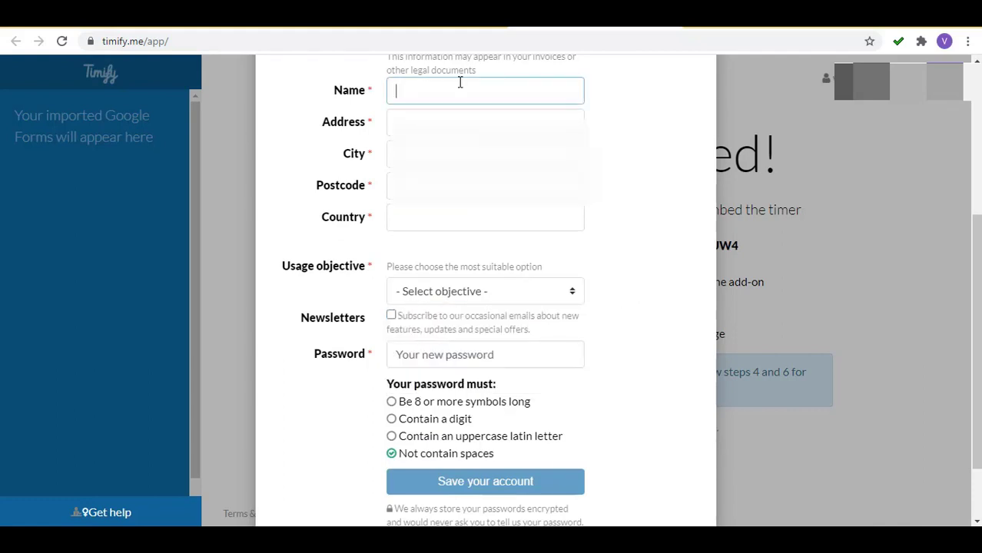
text(M Vintohh kumar)
key(Tab)
key(Tab)
key(Tab)
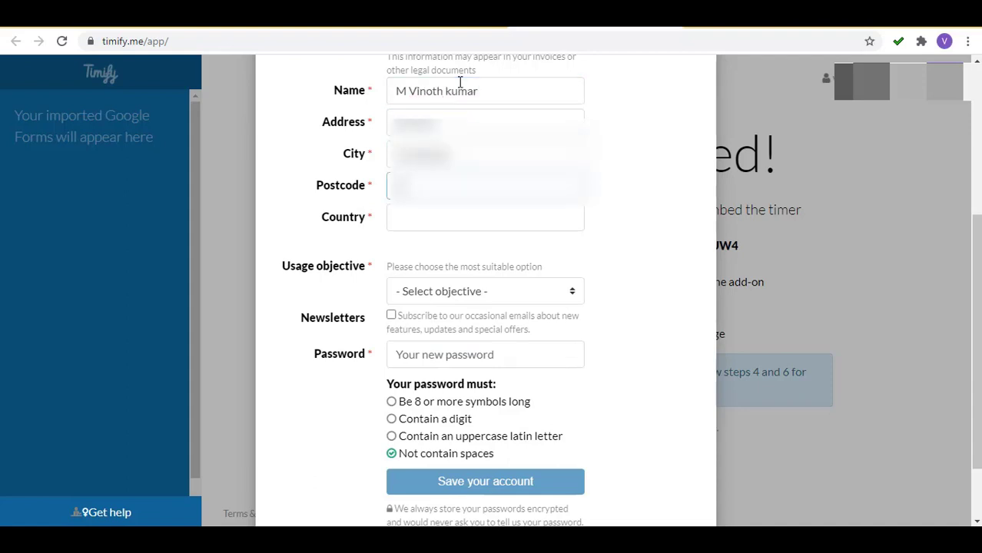
key(Tab)
text(India)
key(Tab)
Choose the Education objective, paste the account password, and save the Timify.me account.
key(e)
click(456, 352)
key(ctrl+v)
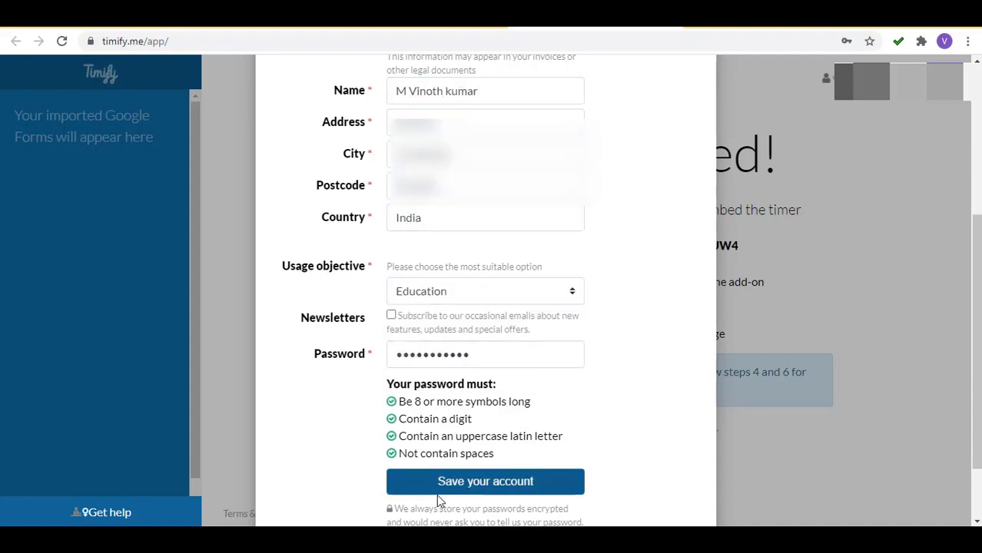
click(437, 492)
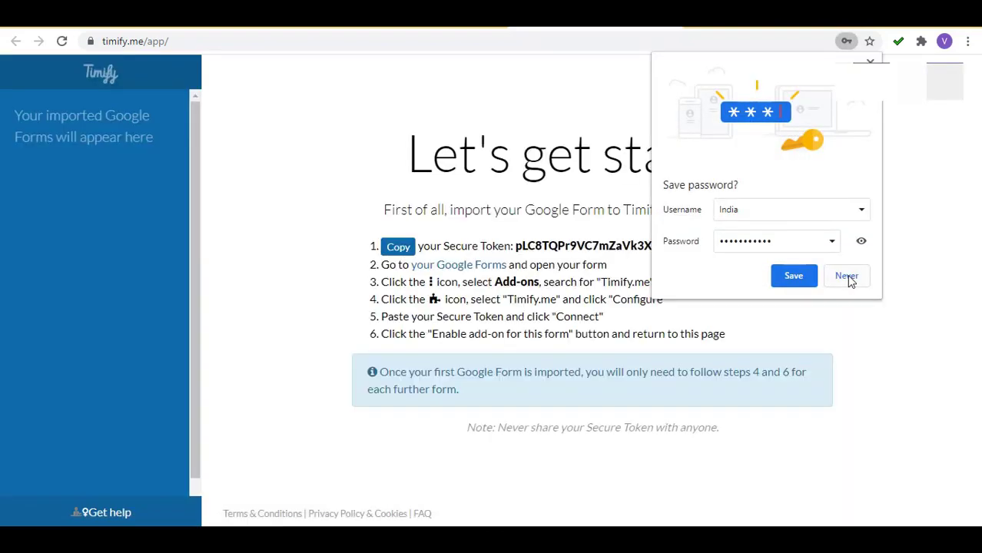
Decline Chrome's password prompt, select the Timify.me Secure Token, and return to Google Forms.
click(848, 277)
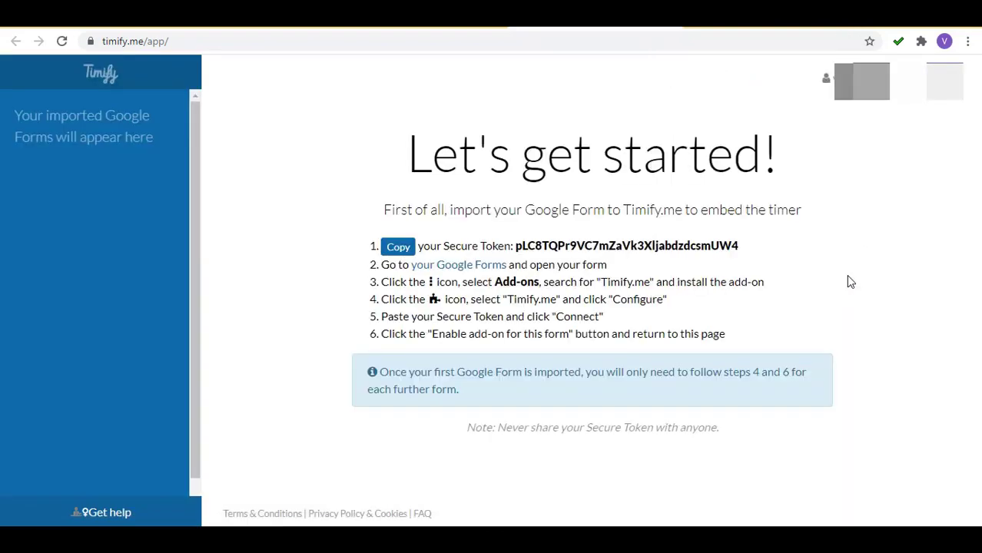
drag(593, 231, 751, 241)
double_click(743, 250)
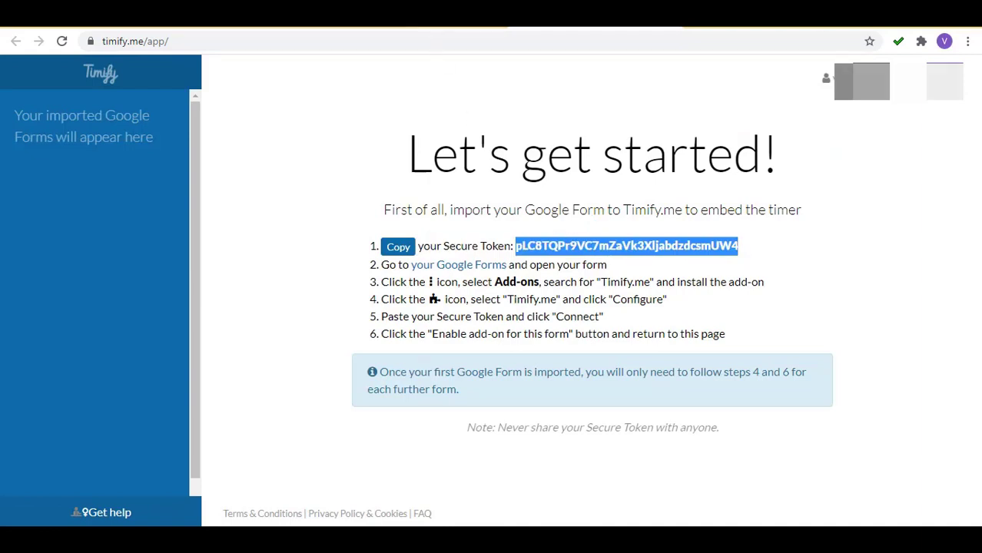
click(415, 13)
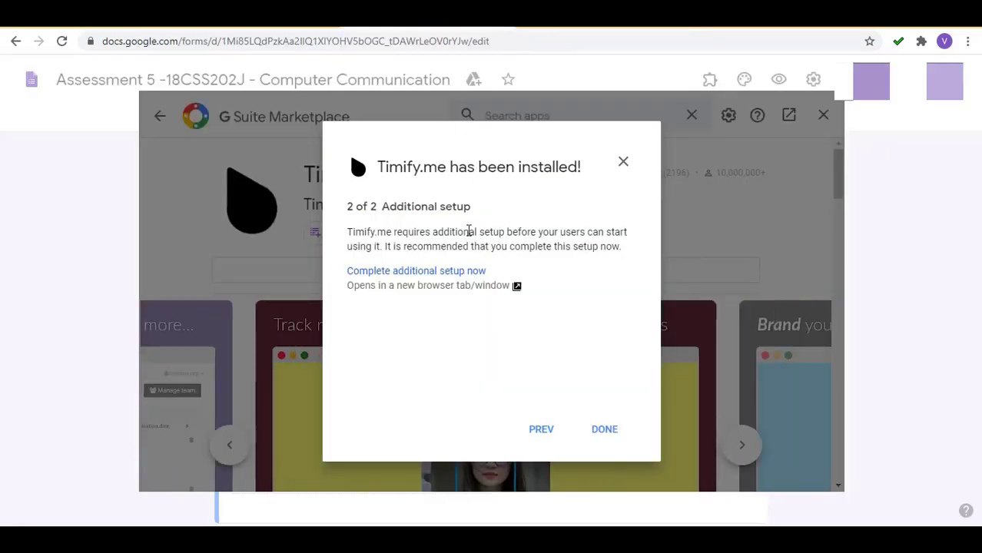
Close the install dialog and marketplace, then open Timify.me's Configure panel from Add-ons.
click(602, 432)
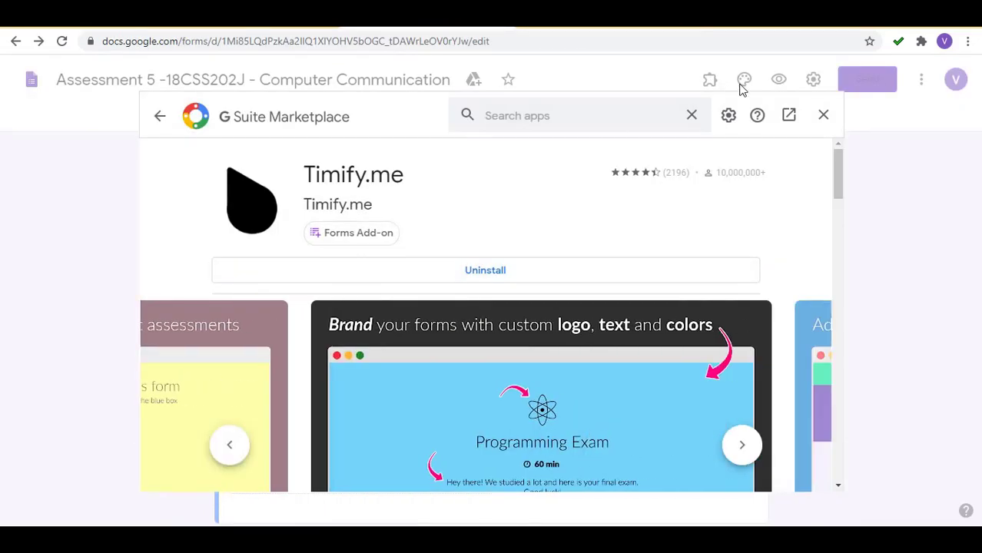
click(825, 115)
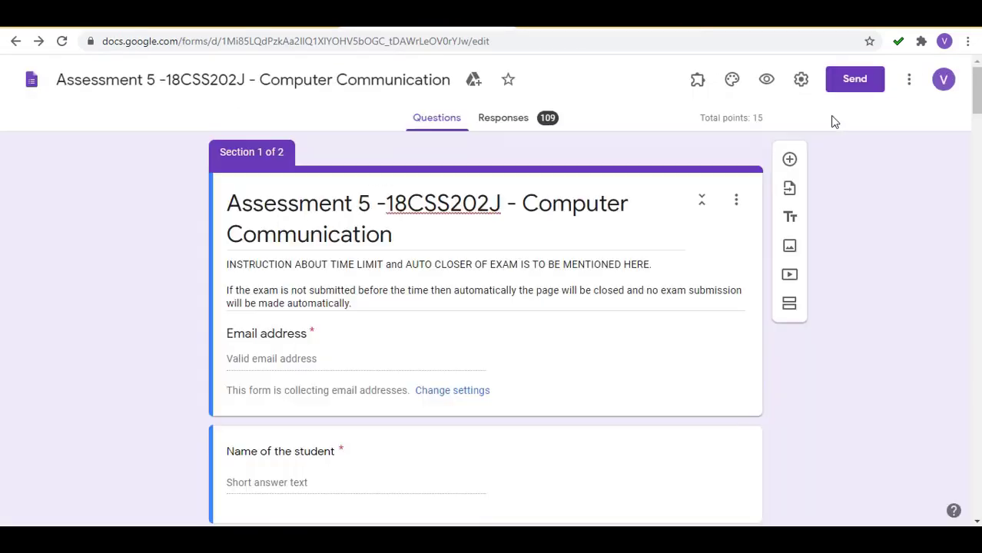
click(697, 80)
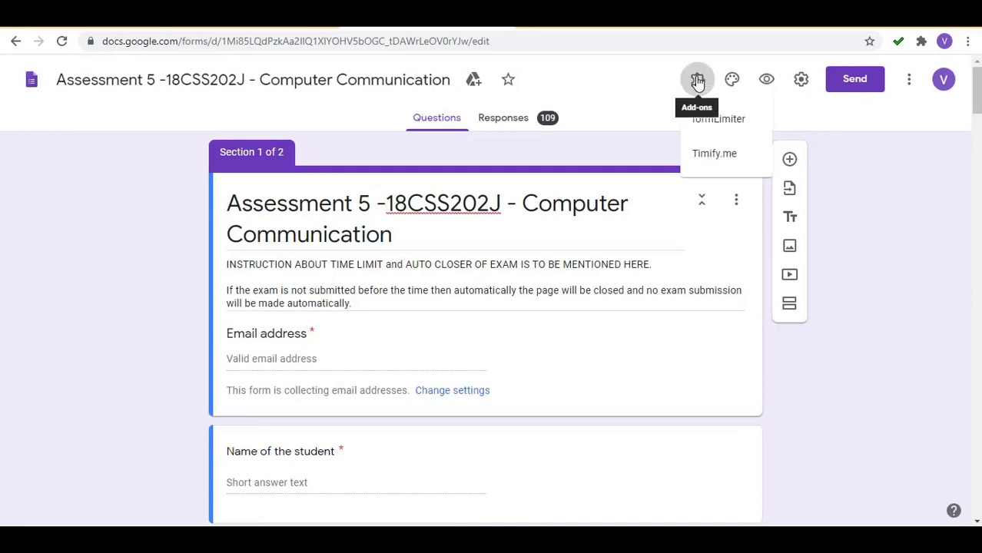
click(710, 158)
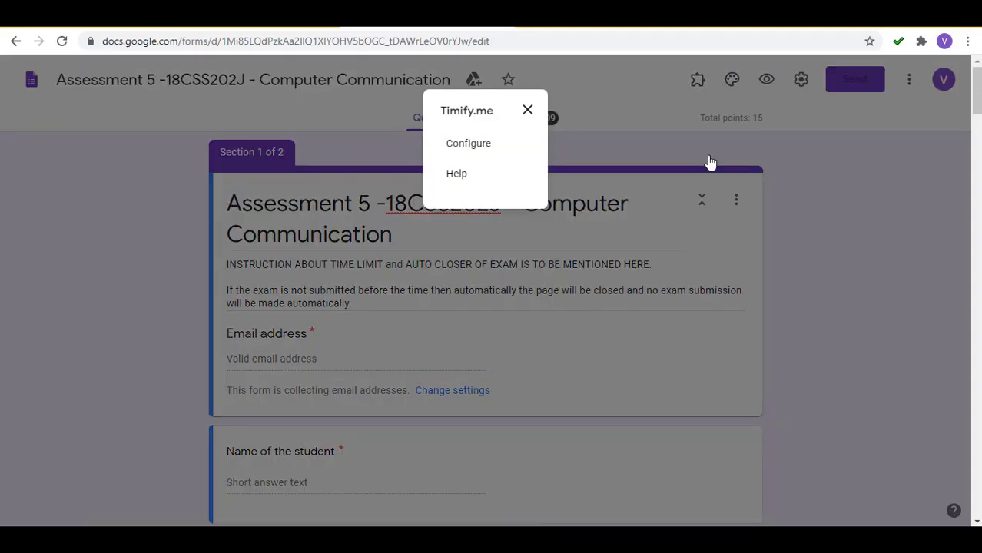
click(470, 144)
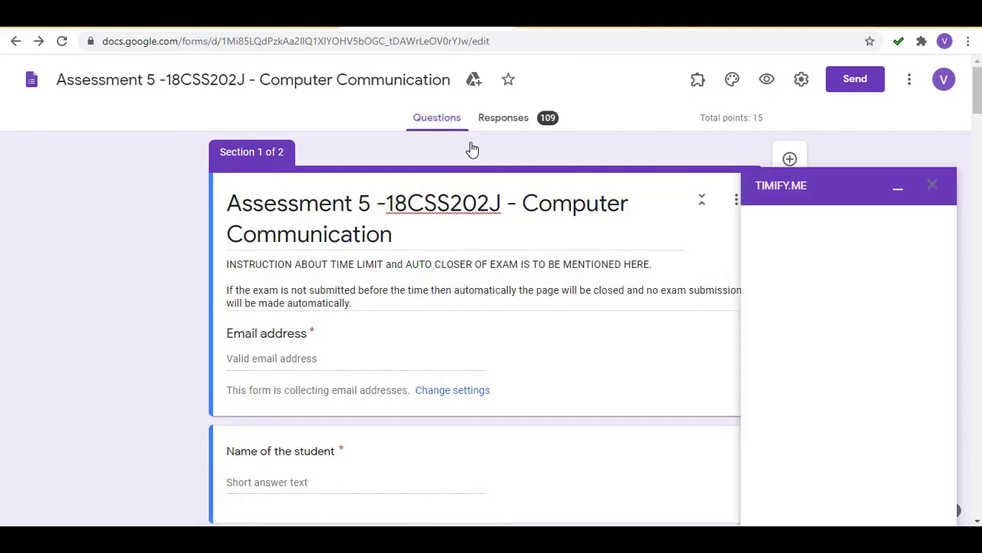
Paste the Timify.me token to connect the account, then enable Timify.me for this form.
click(796, 253)
key(ctrl+v)
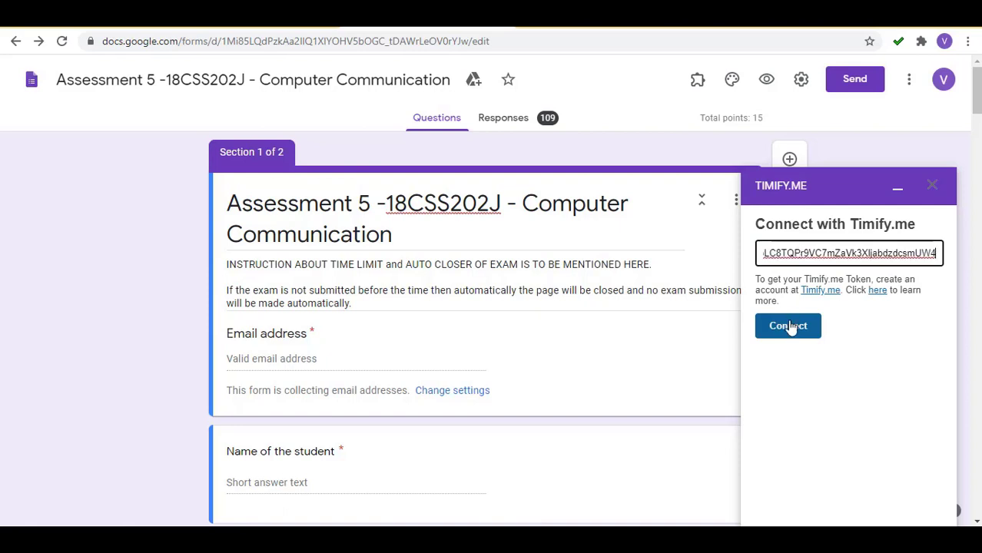
click(791, 327)
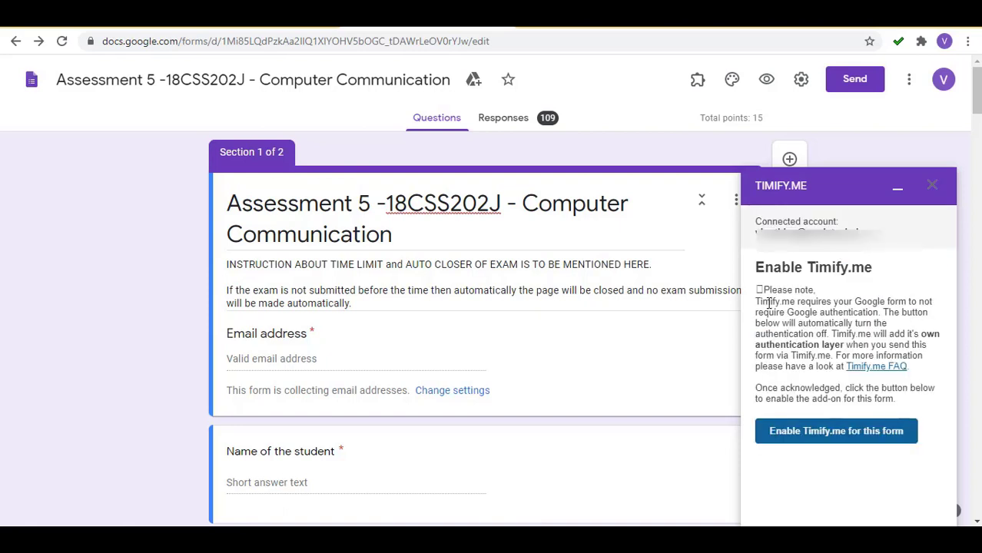
click(813, 432)
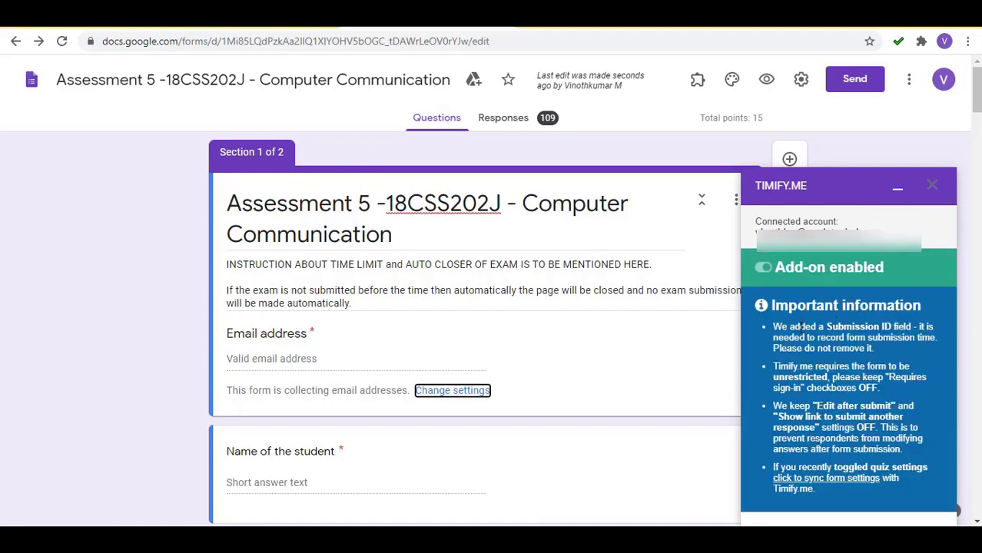
drag(786, 328, 885, 326)
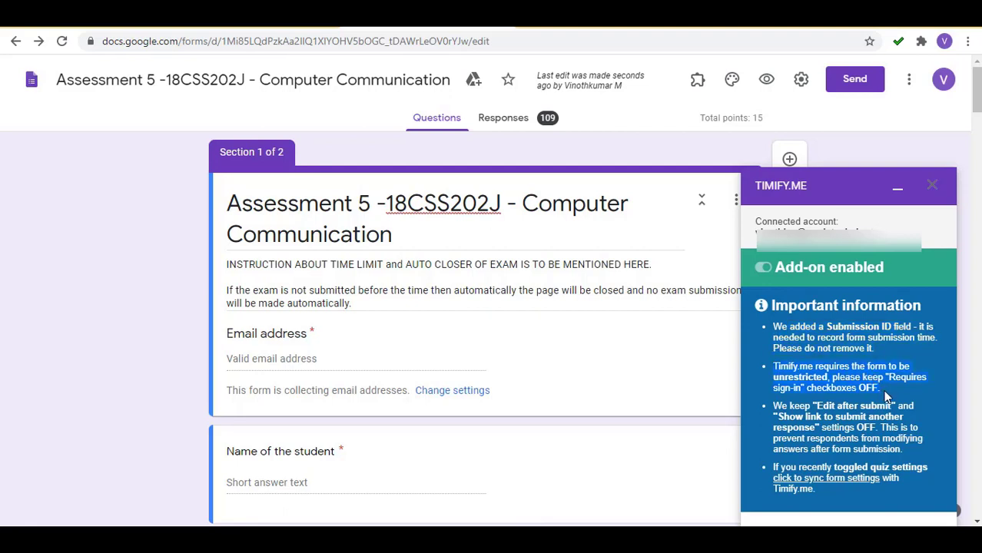
scroll(861, 438, down, 2)
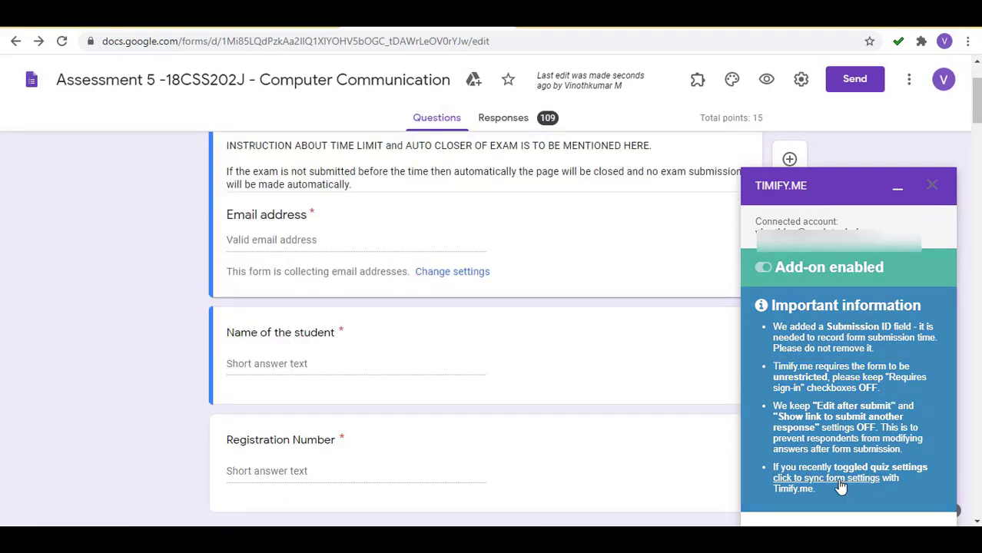
Uncheck 'Collect email addresses' in the form's General settings and save.
key(Tab)
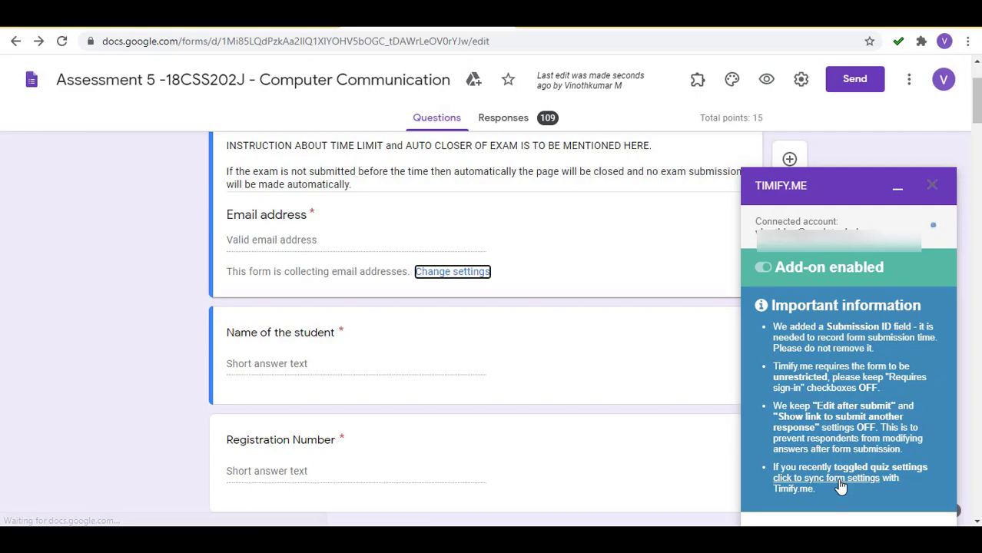
click(454, 274)
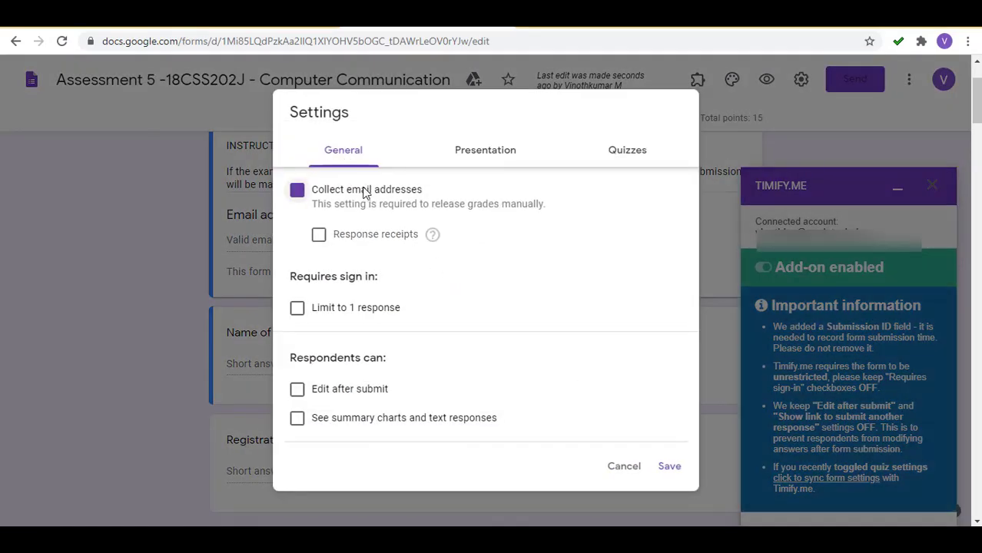
click(364, 192)
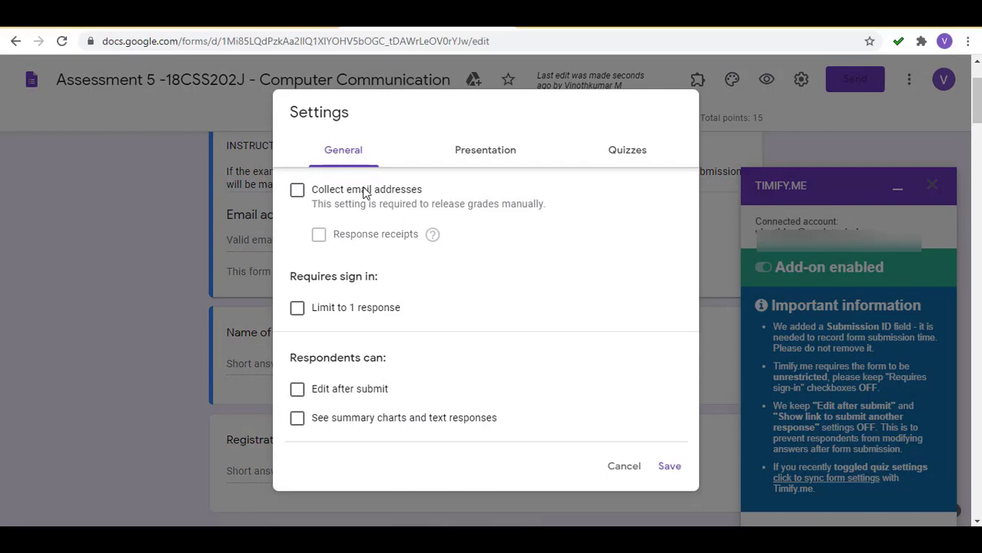
click(669, 465)
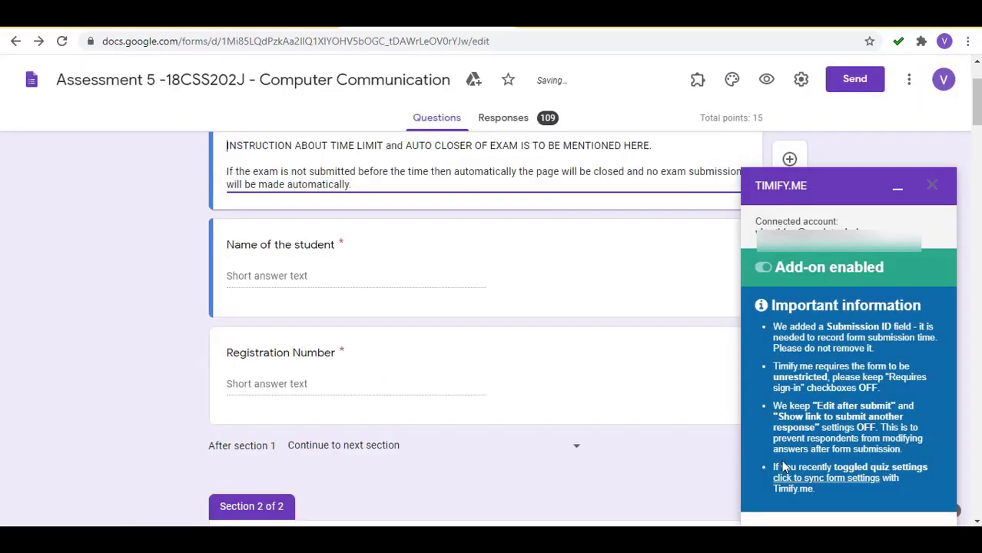
Open the Timify.me dashboard showing the form's 30-minute and 1-minute demo test links.
click(813, 489)
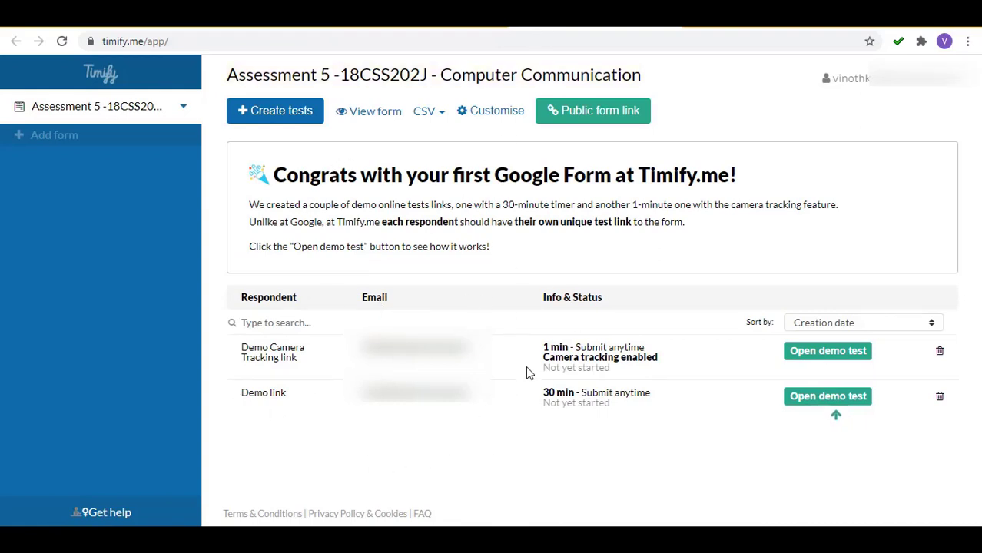
drag(229, 350, 257, 401)
click(252, 423)
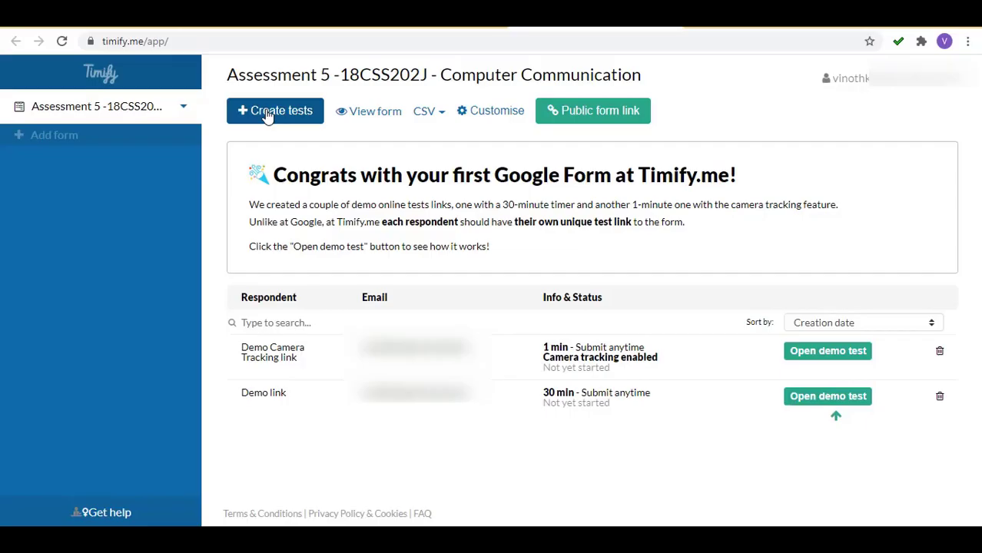
Start a new test with a respondent e-mail and a 2-minute timer duration.
click(267, 115)
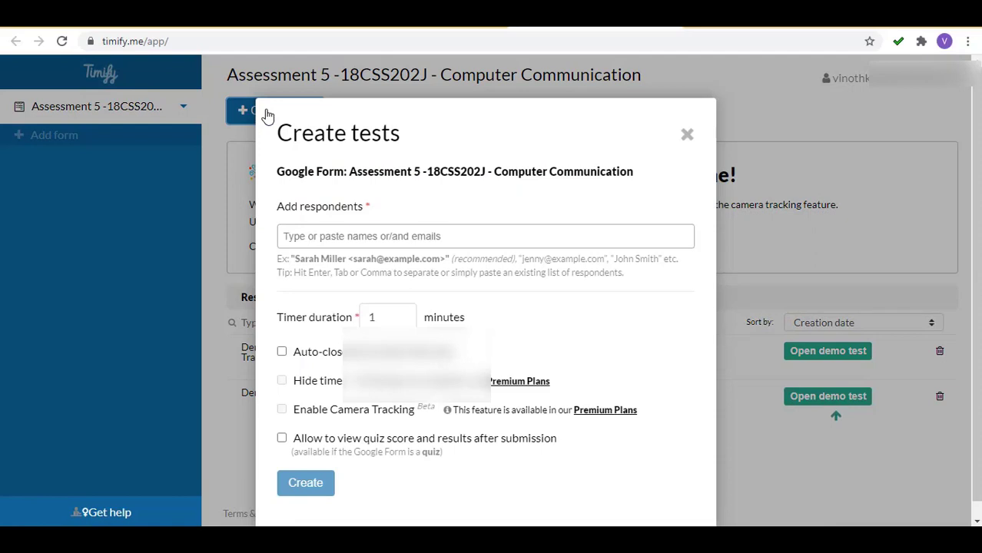
click(344, 244)
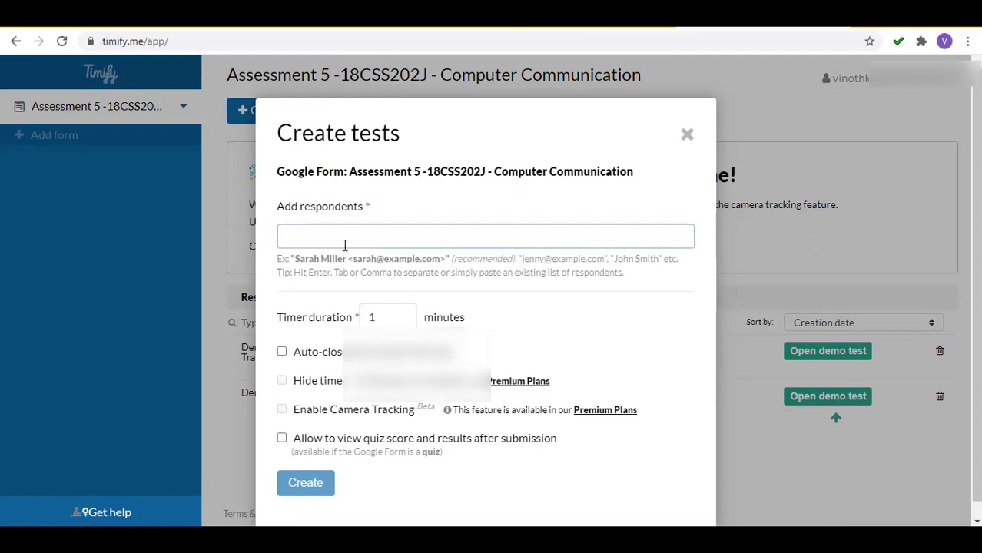
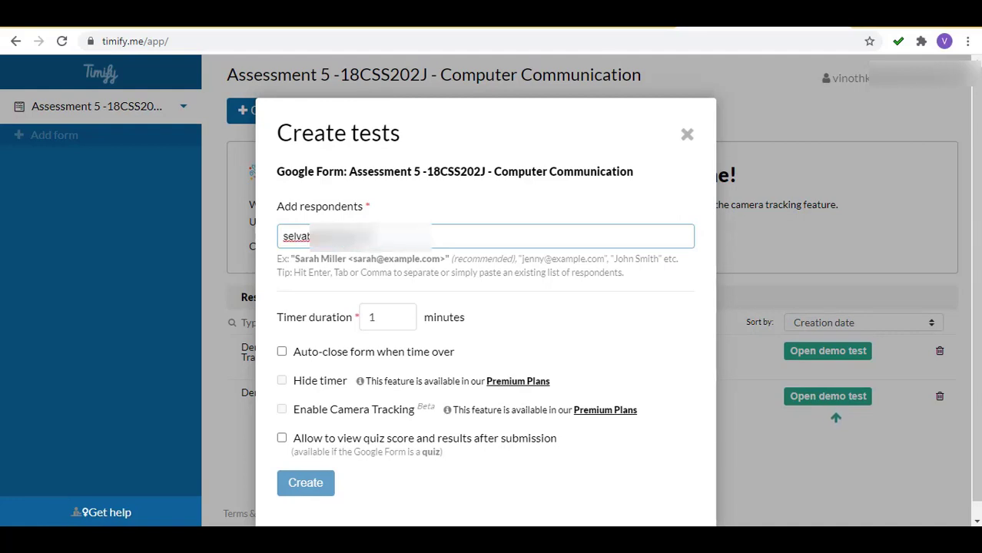
double_click(377, 316)
text(90)
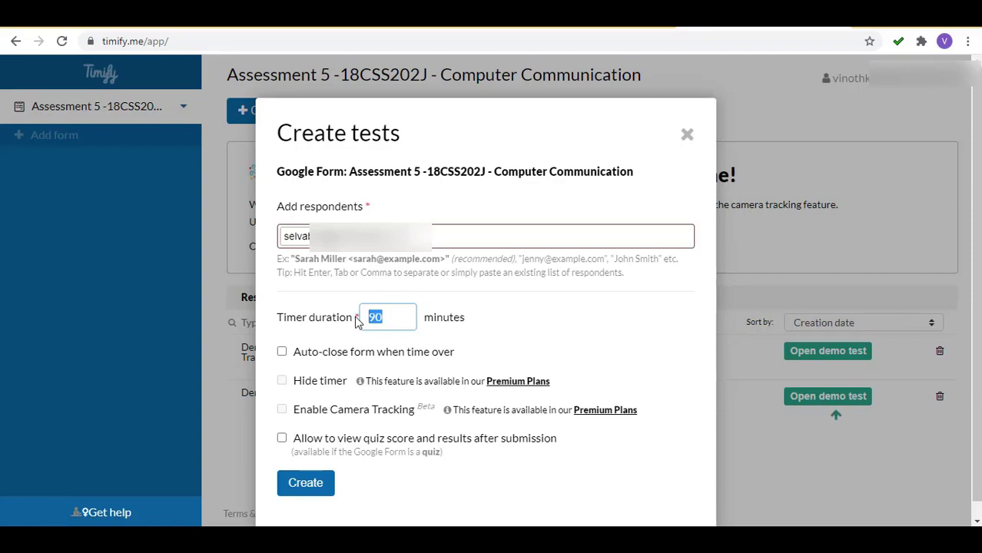
text(2)
Replace the respondent with the pasted e-mail address and create the test.
click(400, 245)
key(ctrl+a)
key(BackSpace)
key(ctrl+v)
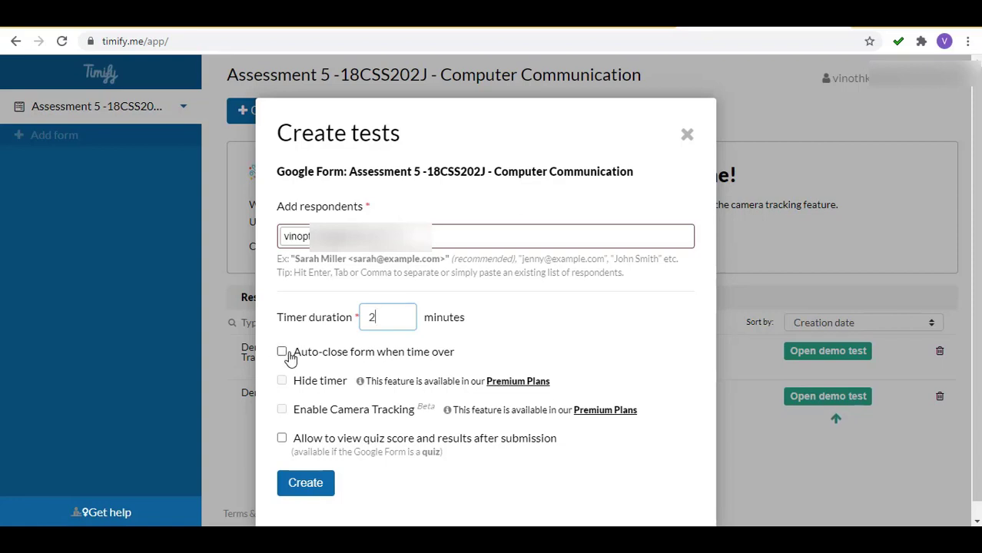
click(306, 484)
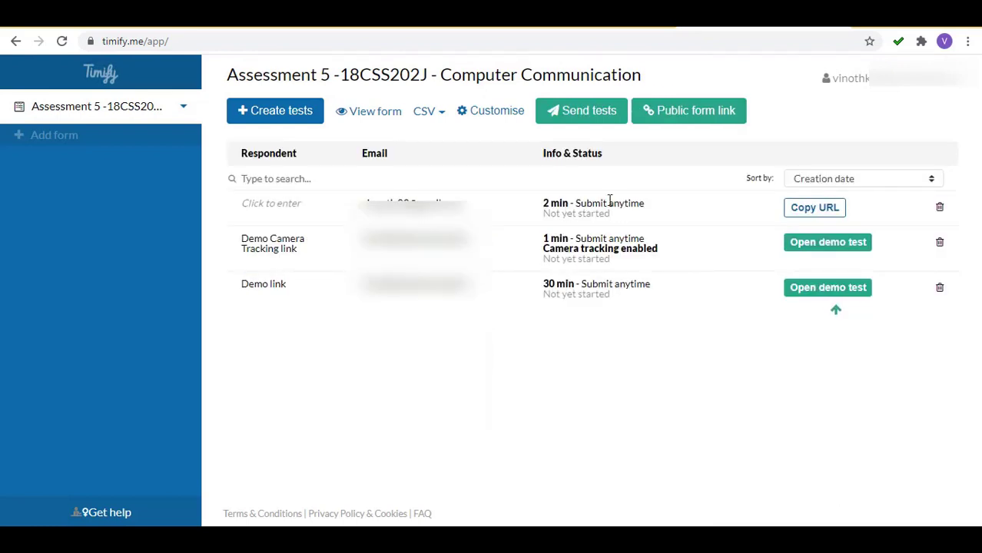
Enter 'Student ID' as the new 2-minute test's respondent label.
click(277, 206)
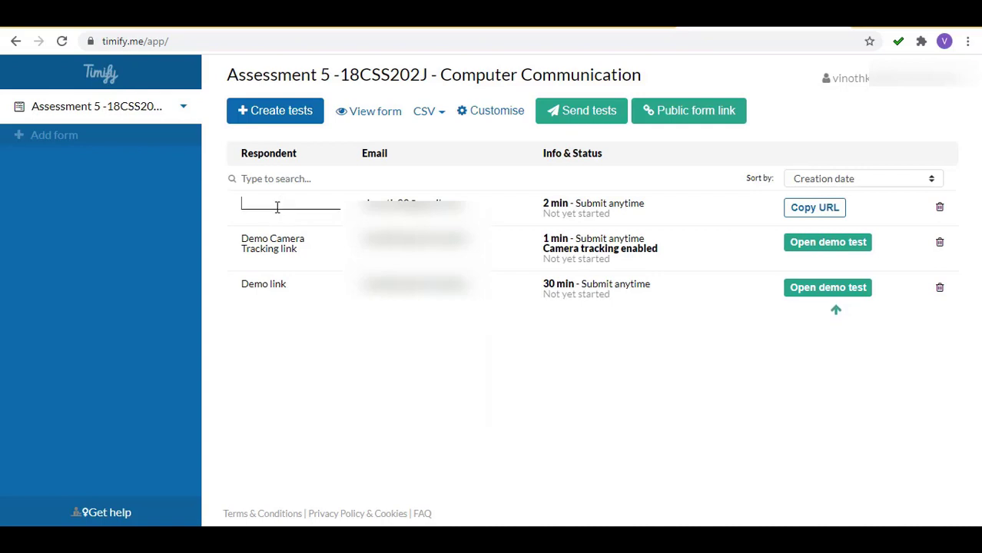
text(Student ID)
key(Return)
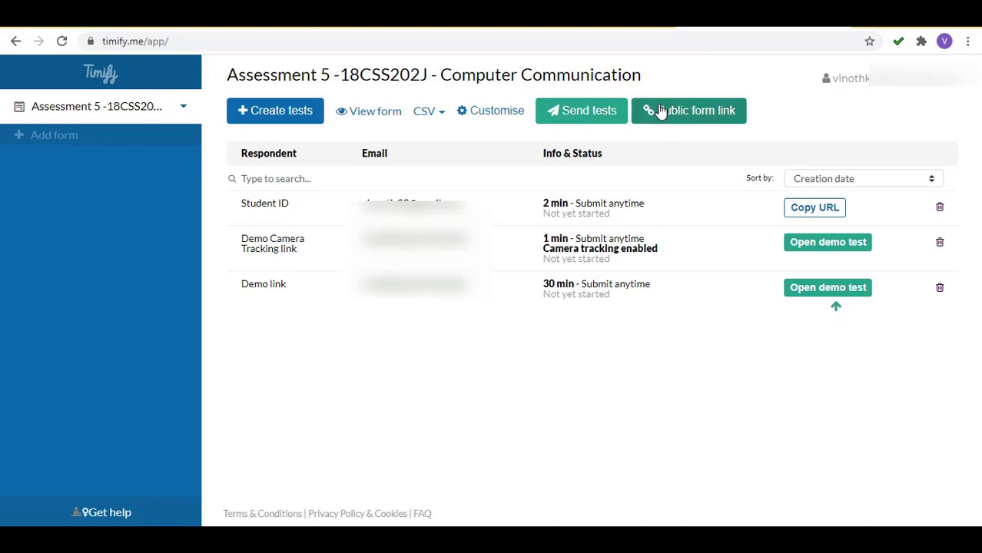
Begin bulk-sending tests with the first respondent's test selected.
click(585, 115)
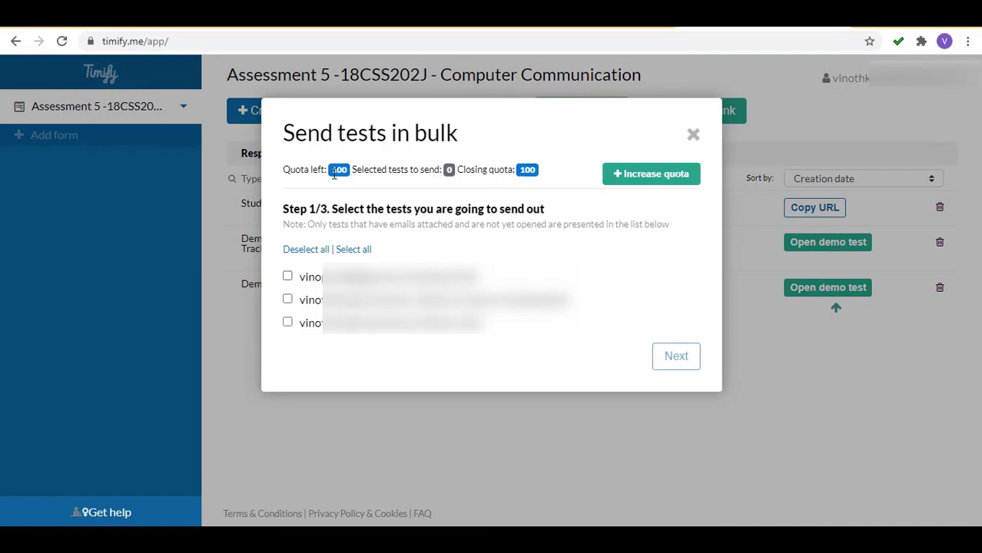
click(289, 278)
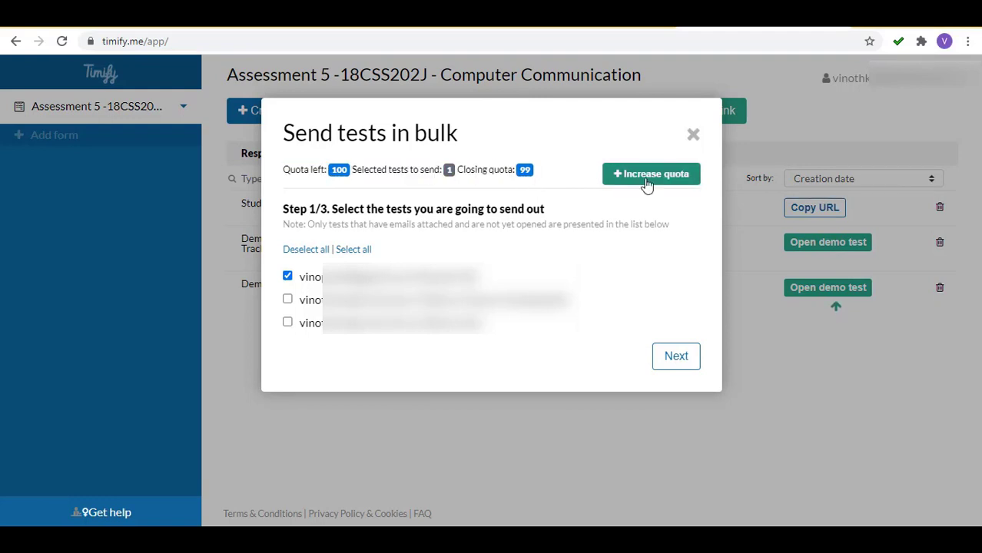
click(677, 357)
Write a 'Dear Student' message about submitting within time and send the test.
click(575, 333)
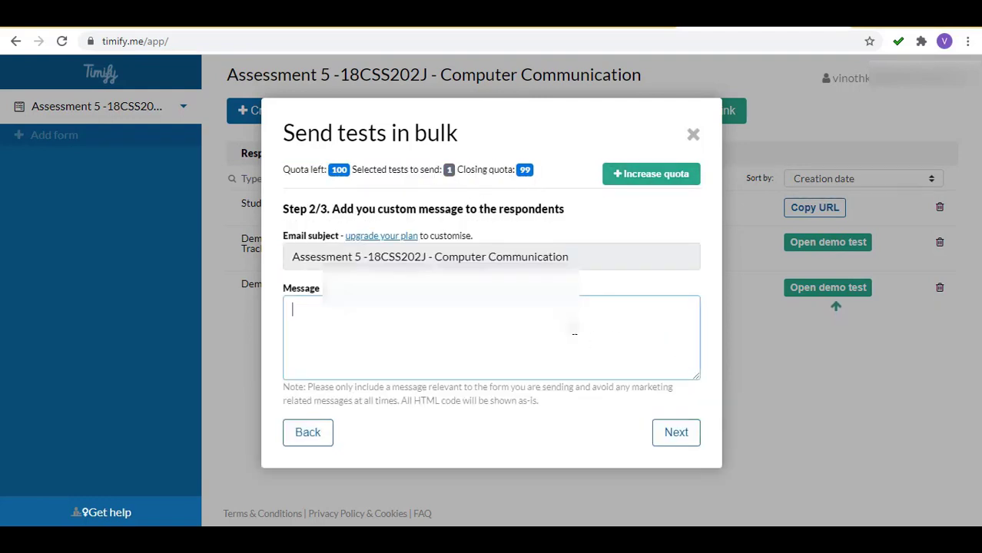
text(Ins)
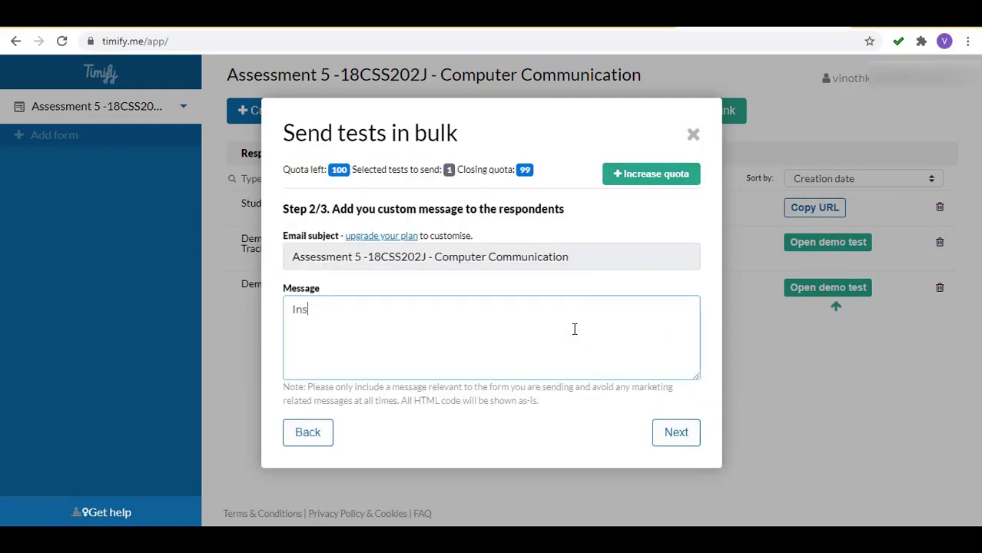
key(BackSpace)
key(BackSpace)
key(BackSpace)
text(Dear Student)
key(Return)
key(Return)
text(Through)
key(BackSpace)
key(BackSpace)
key(BackSpace)
key(BackSpace)
key(BackSpace)
key(BackSpace)
key(BackSpace)
text(Go through the instruction clearly. If)
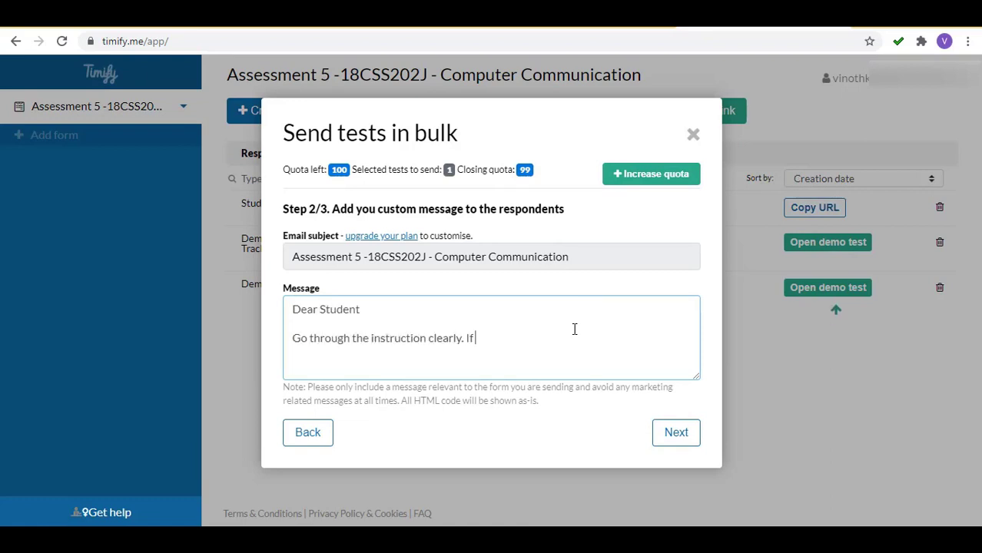
text( the test is not submitted yourself within time limit the test will not be saved)
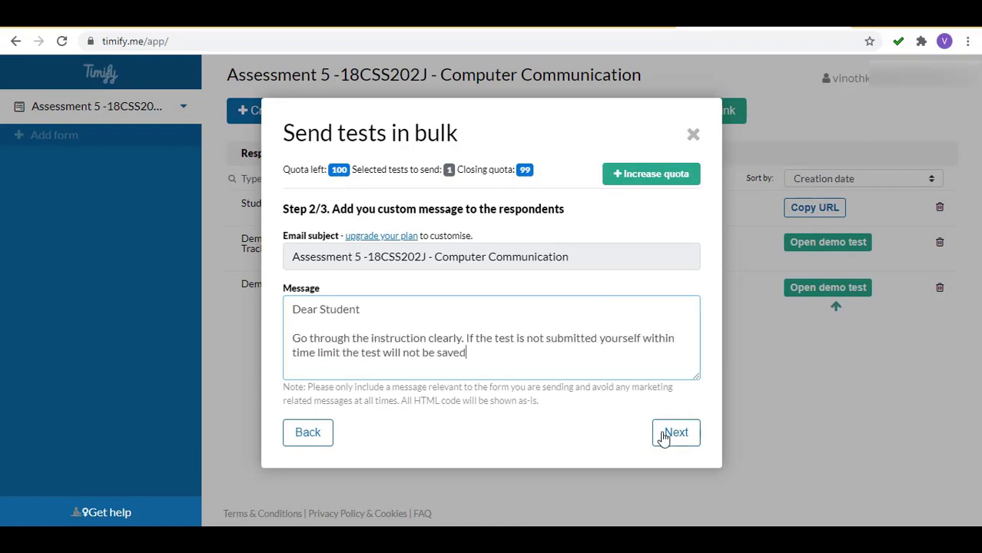
click(664, 434)
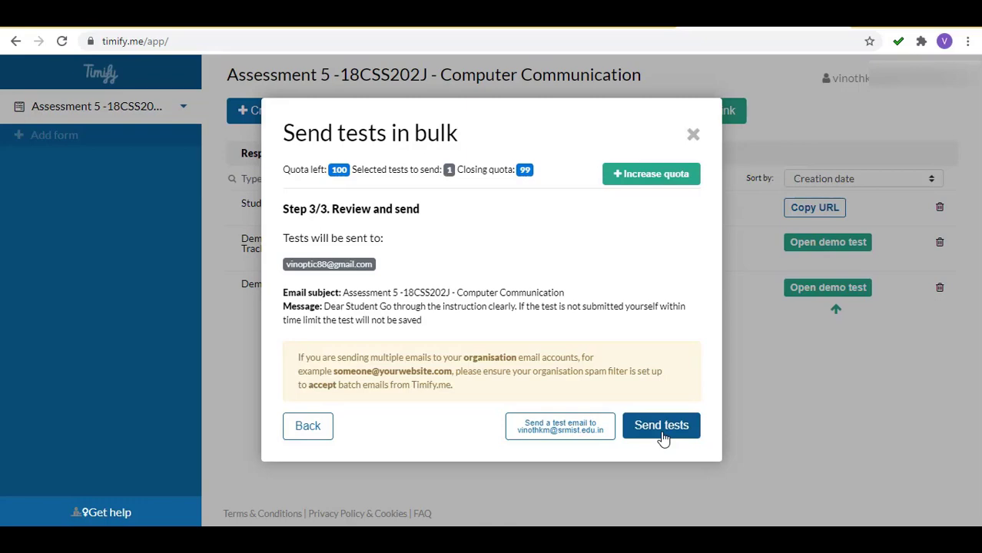
click(664, 427)
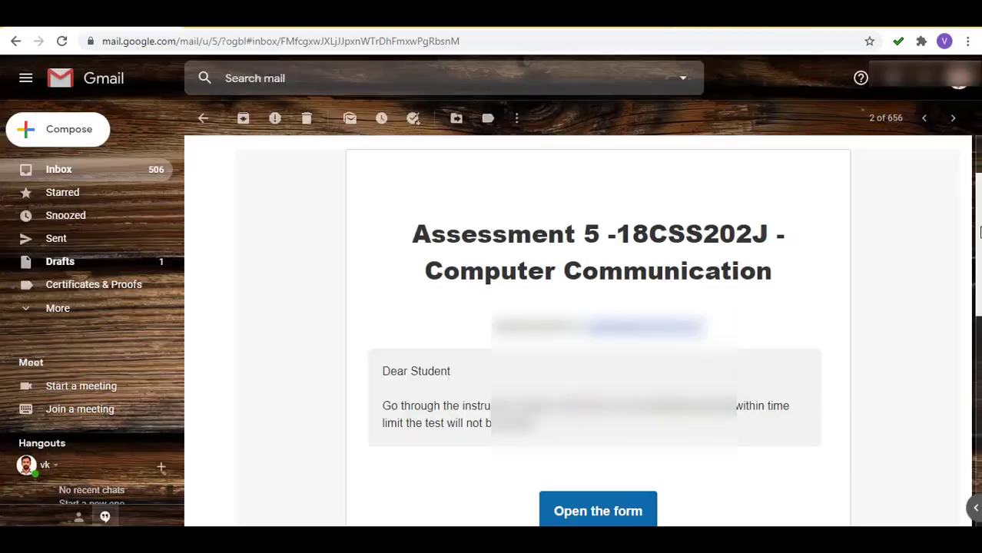
Follow the invitation e-mail's 'Open the form' link to the 2 min Timify start page.
scroll(584, 330, up, 3)
scroll(980, 177, down, 1)
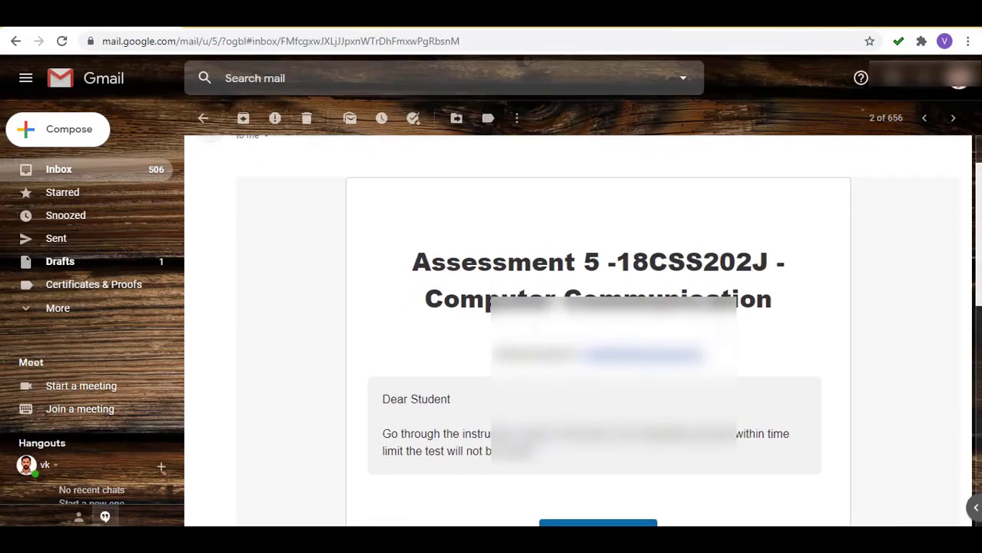
scroll(980, 176, up, 3)
scroll(584, 331, down, 2)
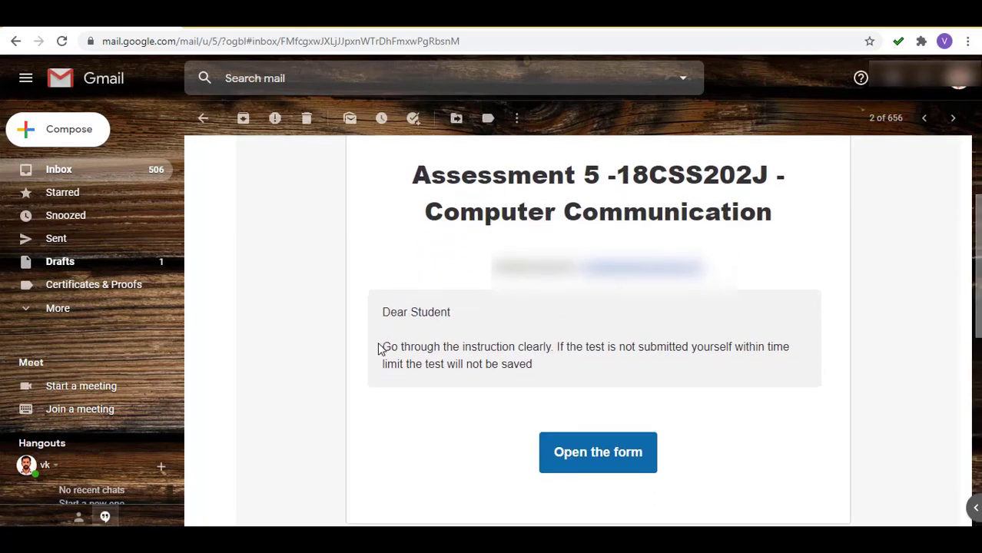
drag(382, 347, 551, 382)
click(736, 419)
click(593, 469)
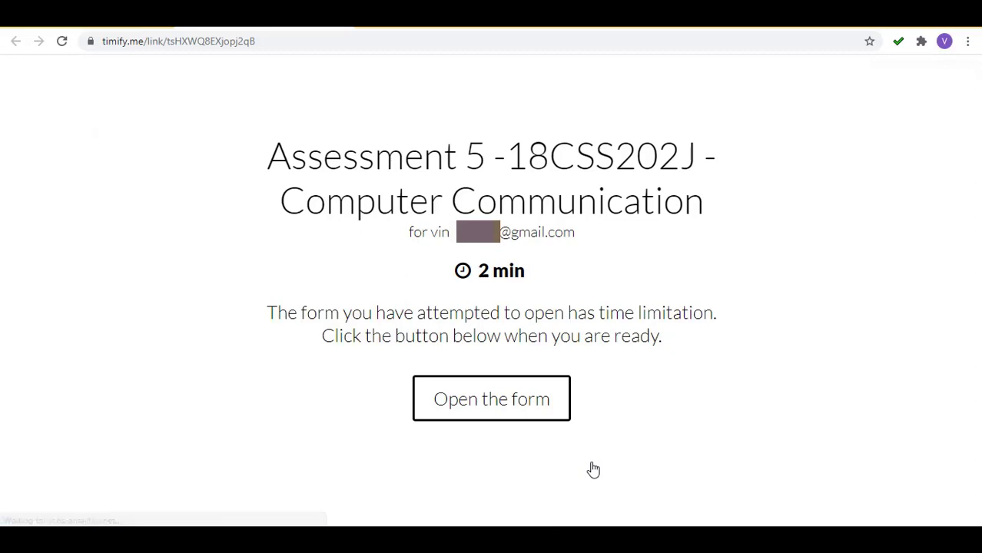
drag(531, 271, 483, 269)
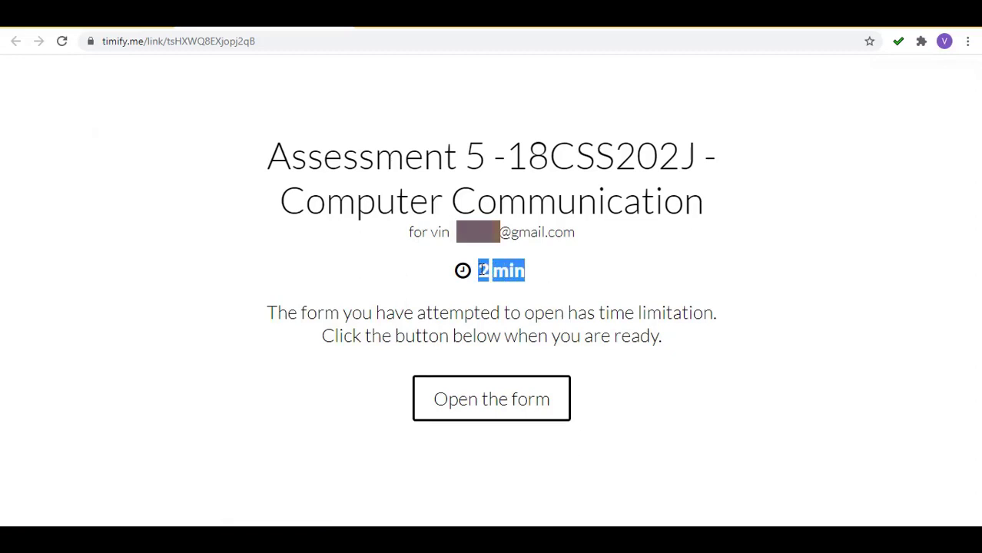
click(453, 315)
drag(269, 317, 738, 329)
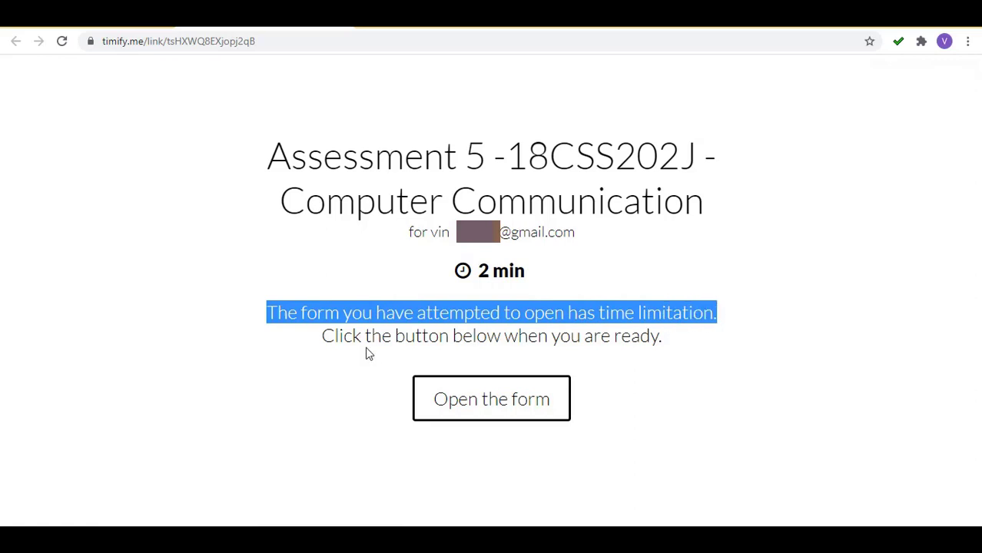
drag(333, 341, 669, 360)
click(635, 373)
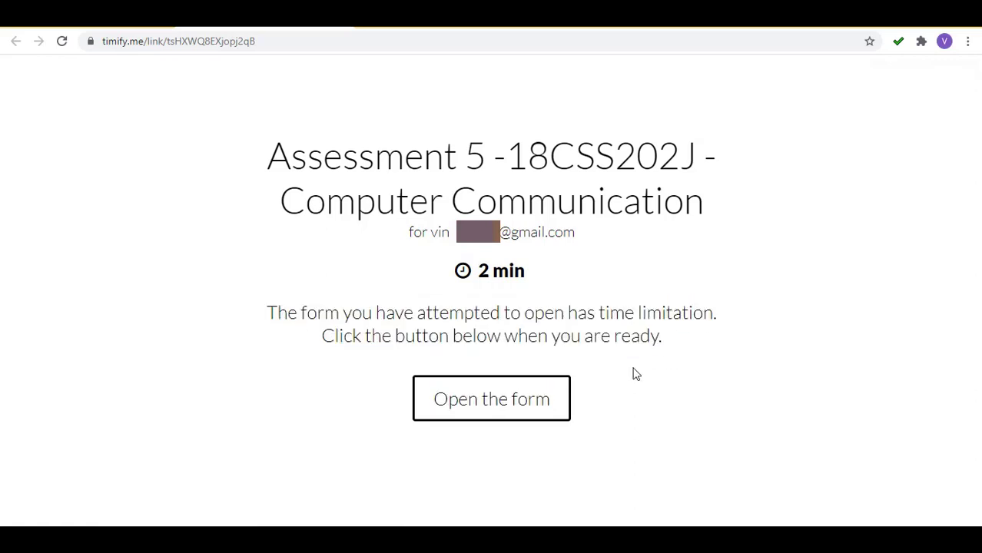
Start the timed test and enter registration number 1234 and a student name.
click(507, 412)
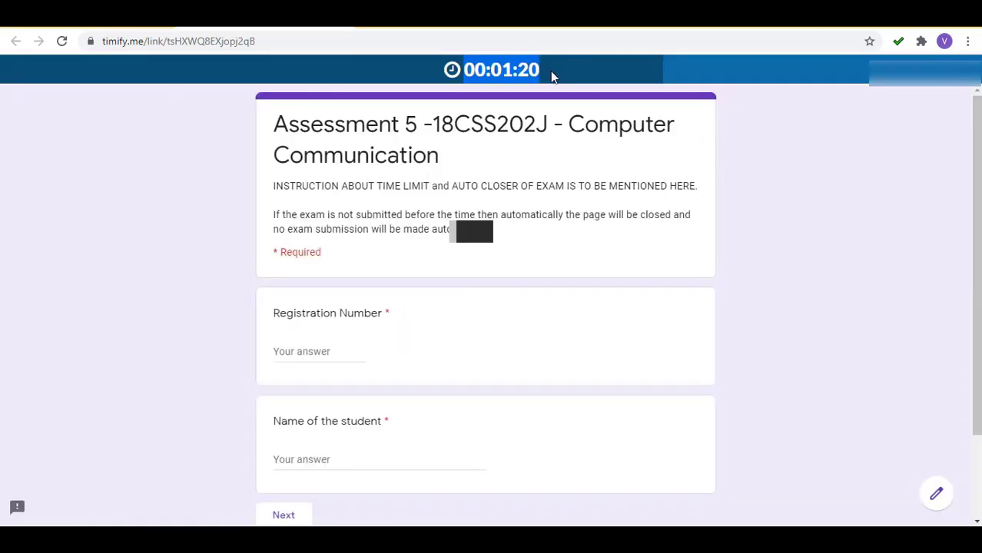
scroll(492, 254, down, 1)
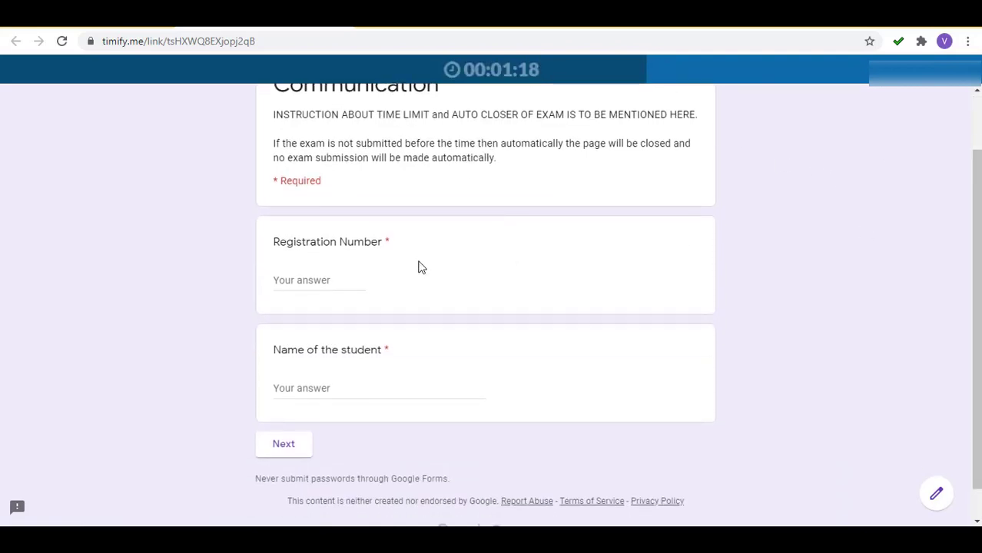
click(294, 279)
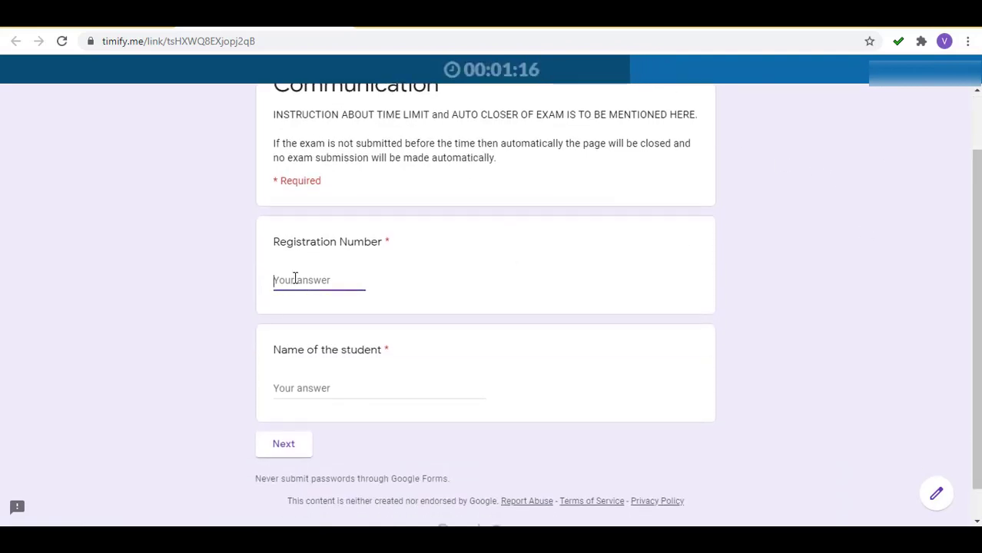
text(1234)
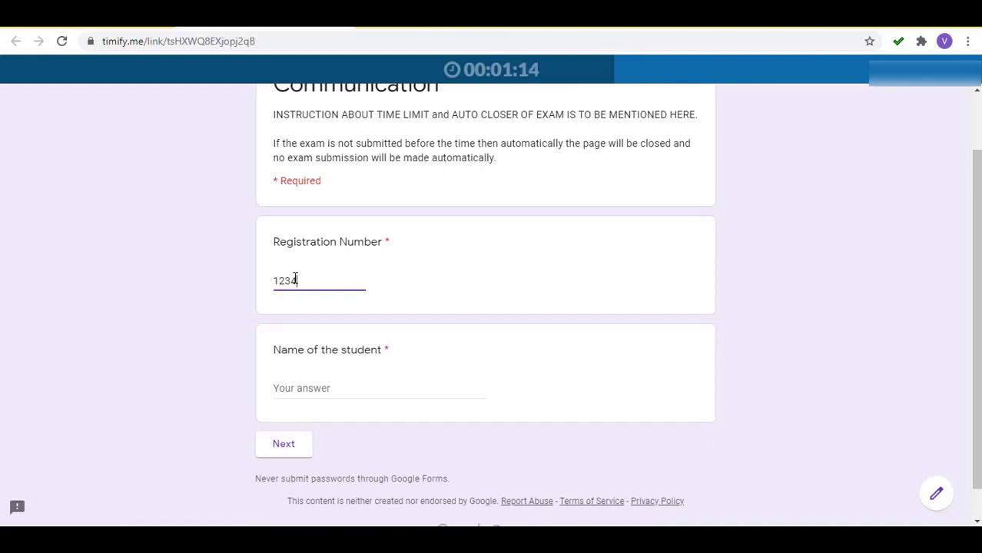
key(Tab)
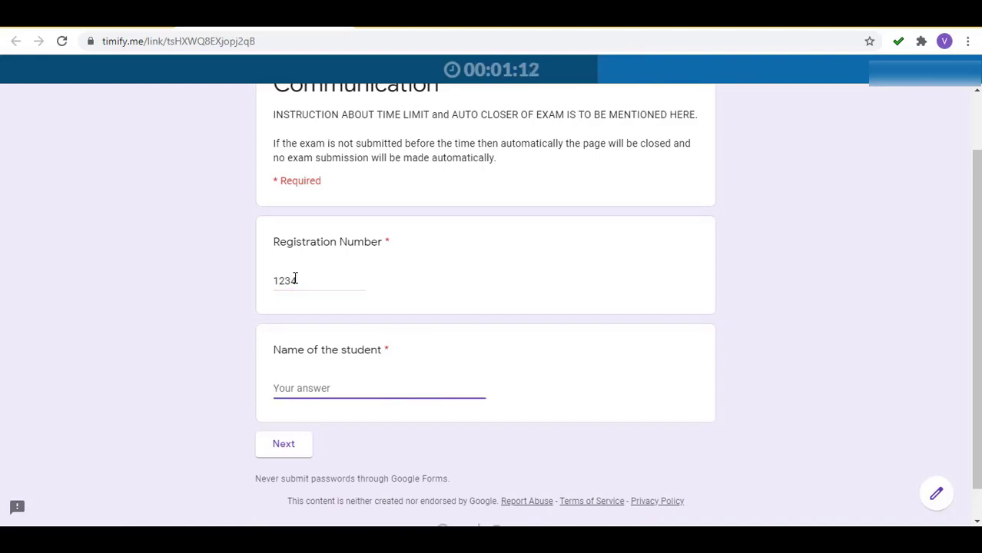
text(abc)
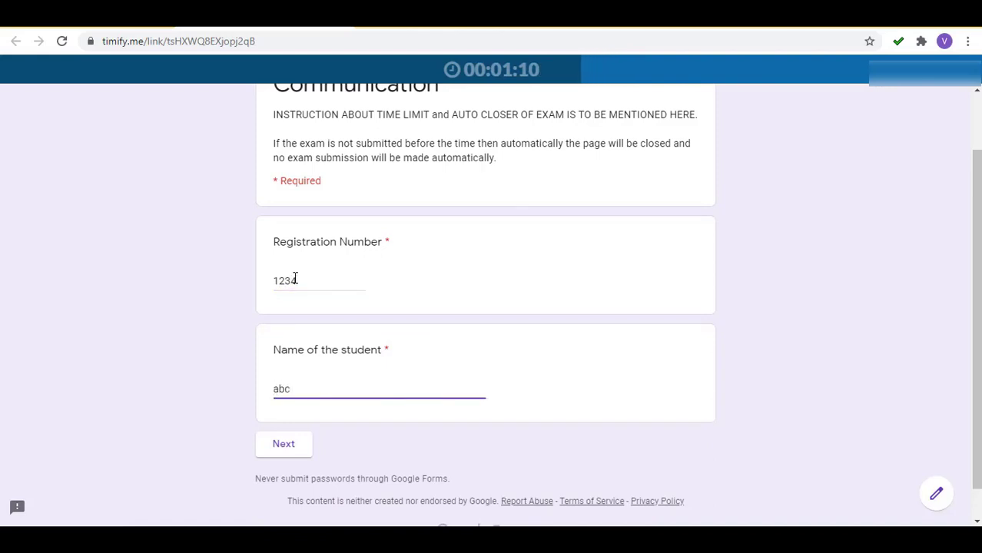
key(BackSpace)
key(BackSpace)
key(BackSpace)
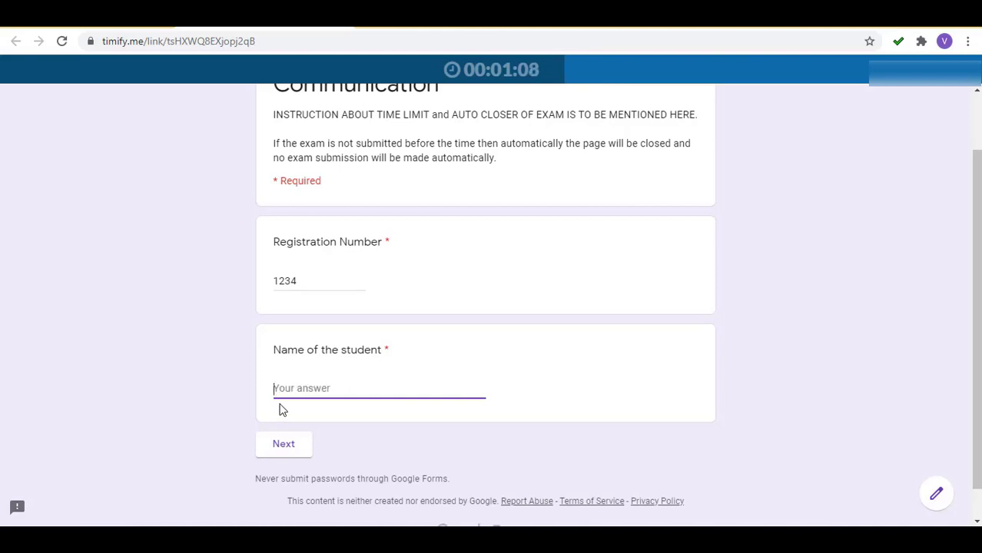
text(vnxvb)
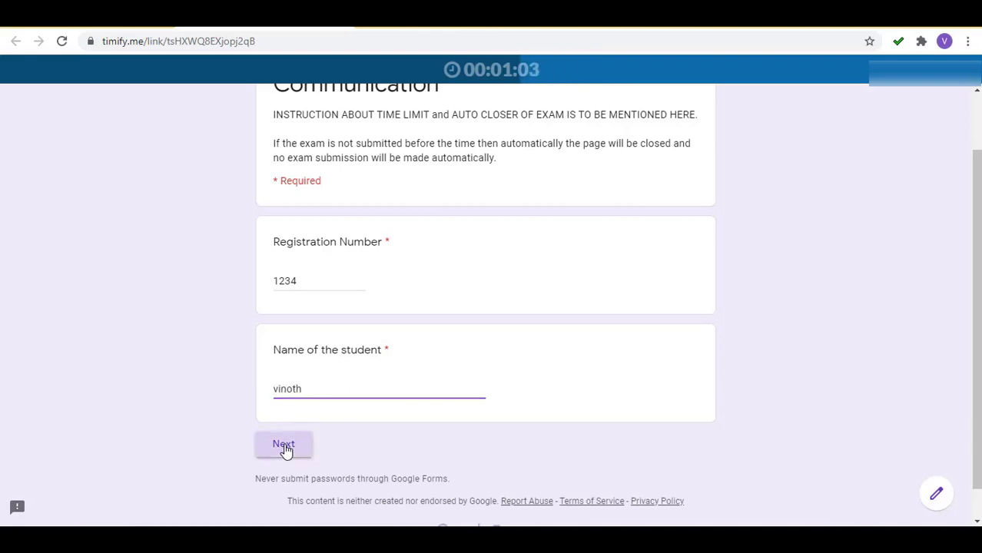
click(286, 449)
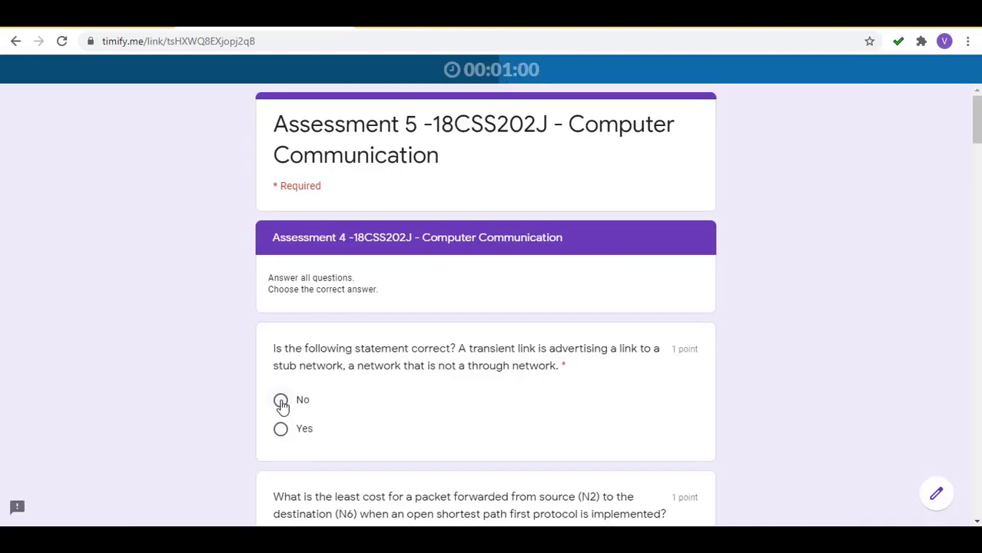
Answer No, 13, C only, R3 or R4, iBGP, loopback interfaces and Dijkstras algorithm.
click(281, 402)
scroll(282, 406, down, 3)
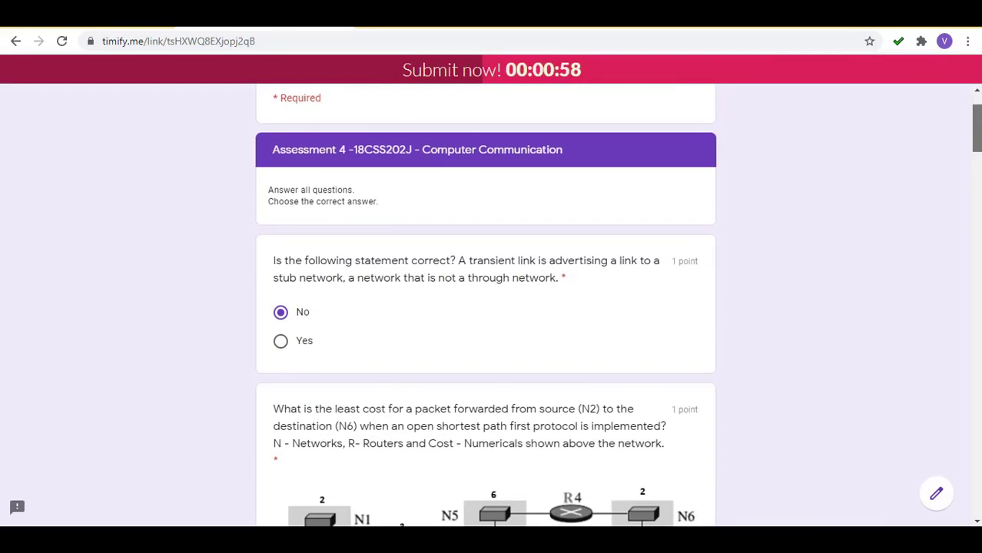
scroll(559, 180, down, 7)
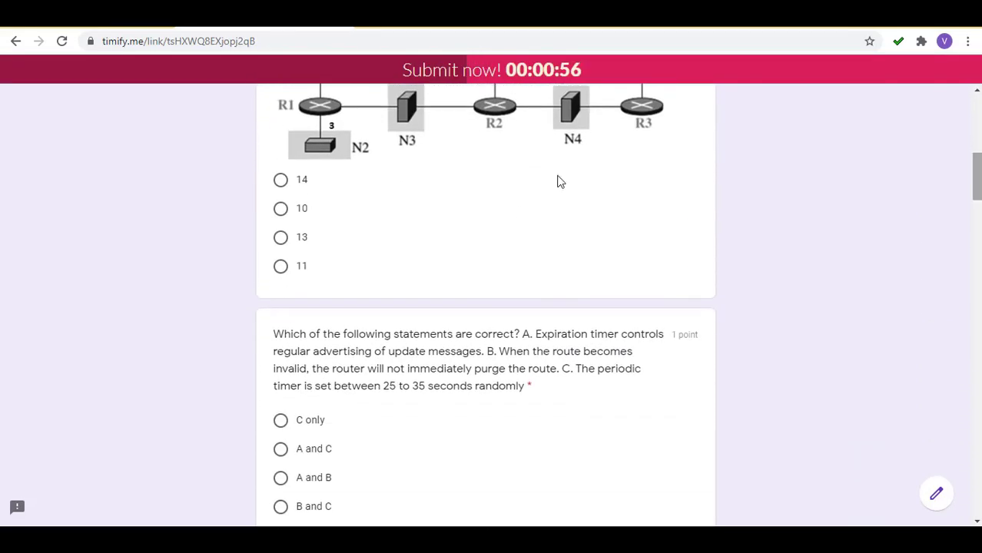
click(281, 183)
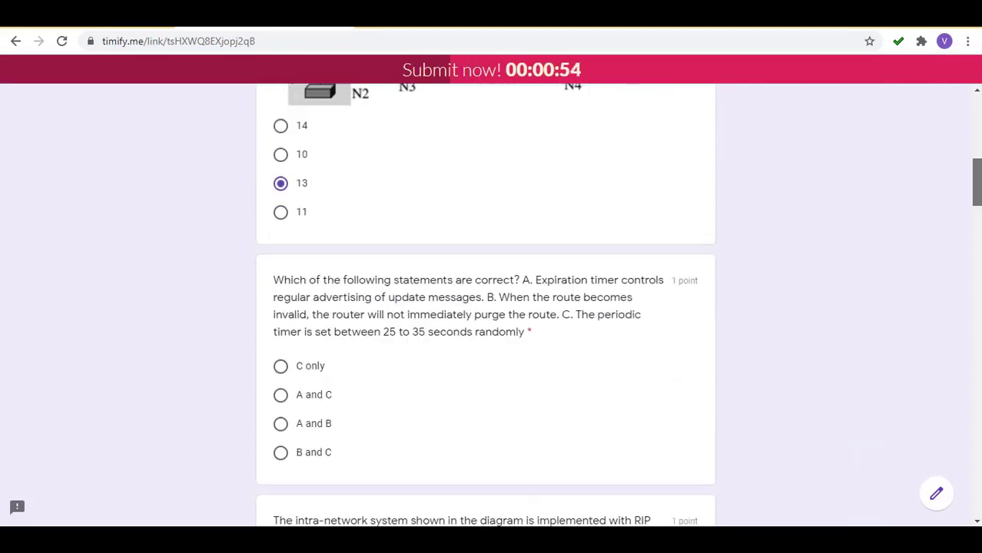
scroll(281, 307, down, 2)
click(281, 215)
scroll(281, 231, down, 5)
click(280, 184)
scroll(818, 217, down, 4)
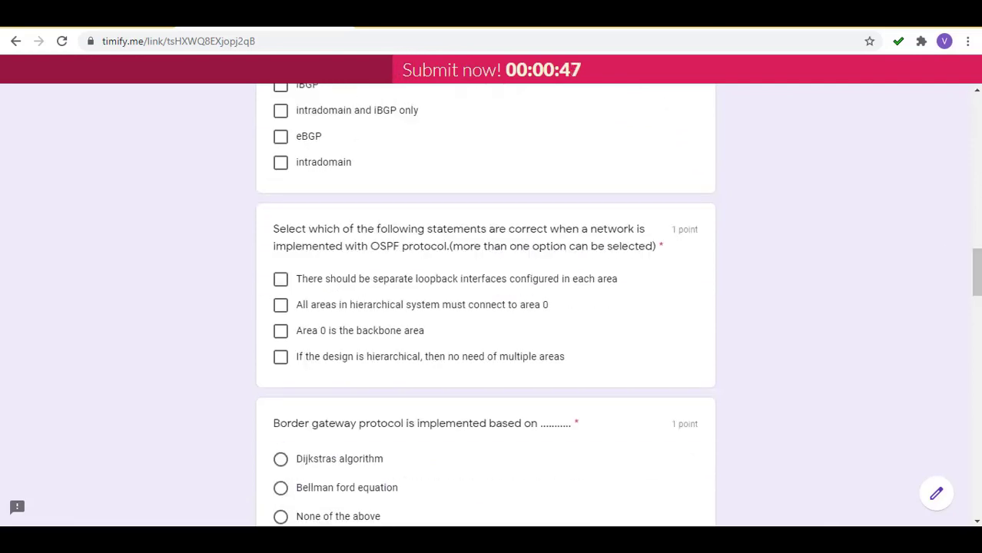
scroll(282, 179, up, 1)
click(280, 175)
scroll(535, 336, down, 2)
click(280, 230)
scroll(978, 296, down, 3)
click(281, 221)
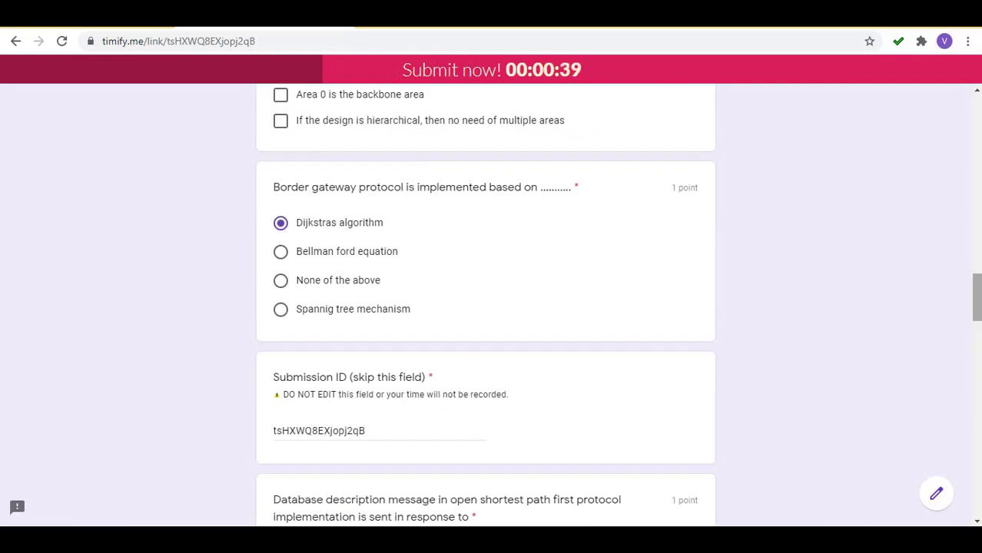
Answer the remaining questions, including port 520, all 3 messages and B C D, then submit.
scroll(979, 343, down, 2)
scroll(980, 344, down, 1)
click(514, 311)
scroll(513, 312, down, 5)
click(303, 150)
click(280, 386)
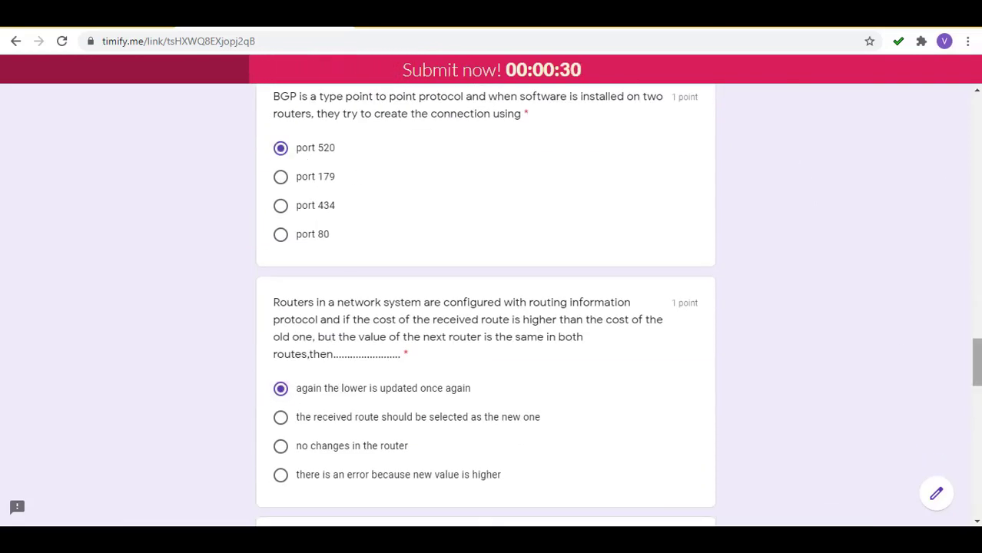
scroll(400, 168, down, 6)
click(280, 152)
click(280, 346)
scroll(346, 185, down, 6)
click(346, 181)
click(281, 331)
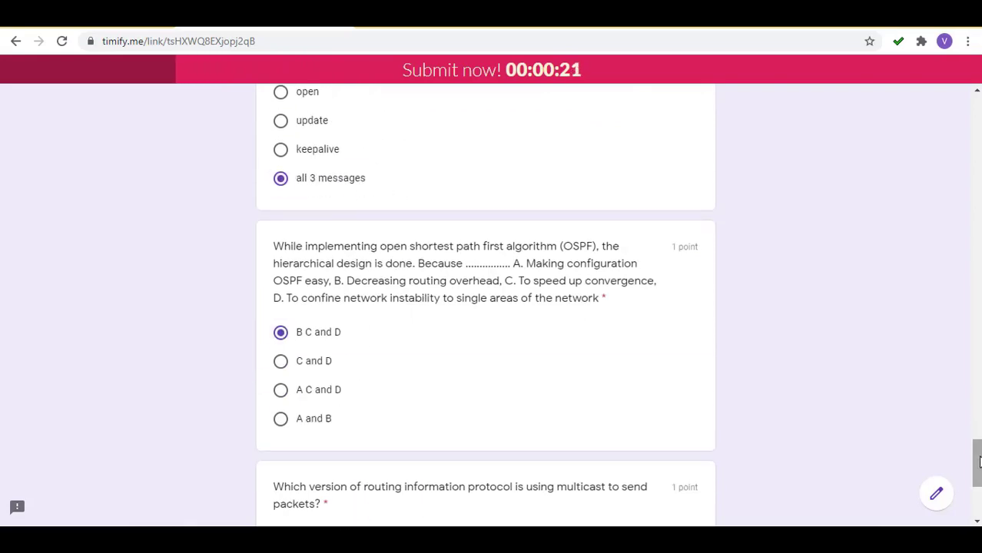
scroll(308, 307, down, 4)
click(281, 355)
click(369, 411)
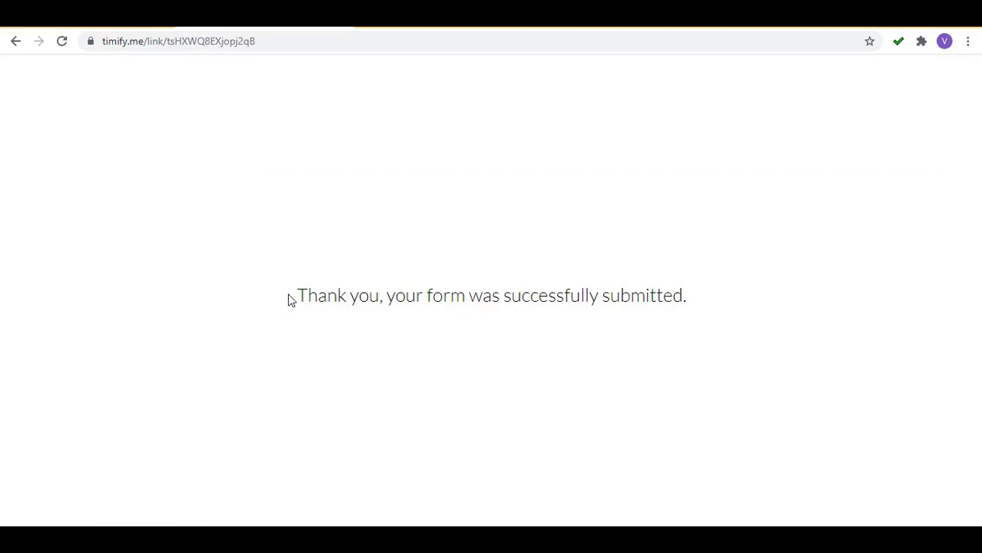
Highlight the submission confirmation message, then clear the highlight.
drag(297, 296, 745, 301)
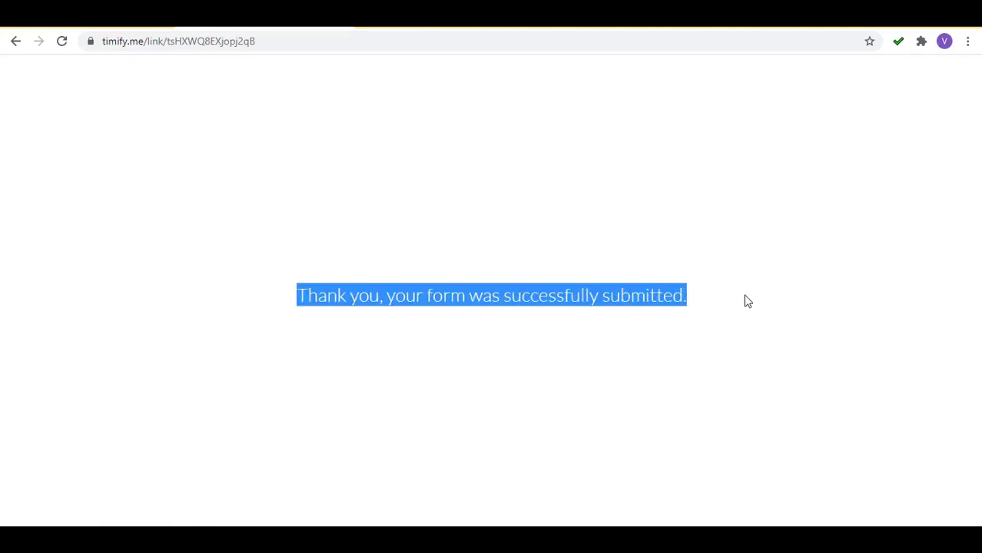
click(745, 301)
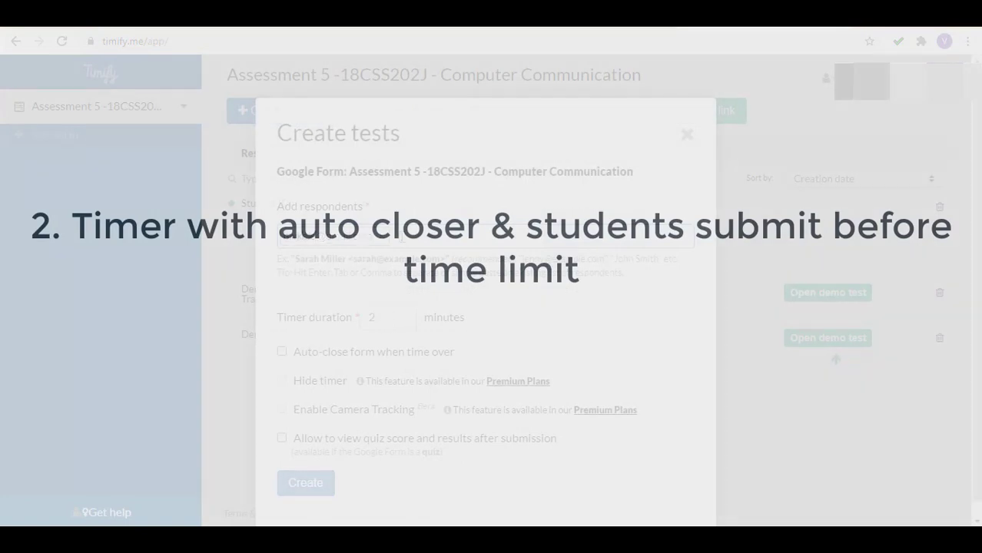
Create a 2-minute test with 'Auto-close form when time over' enabled.
double_click(390, 318)
text(1)
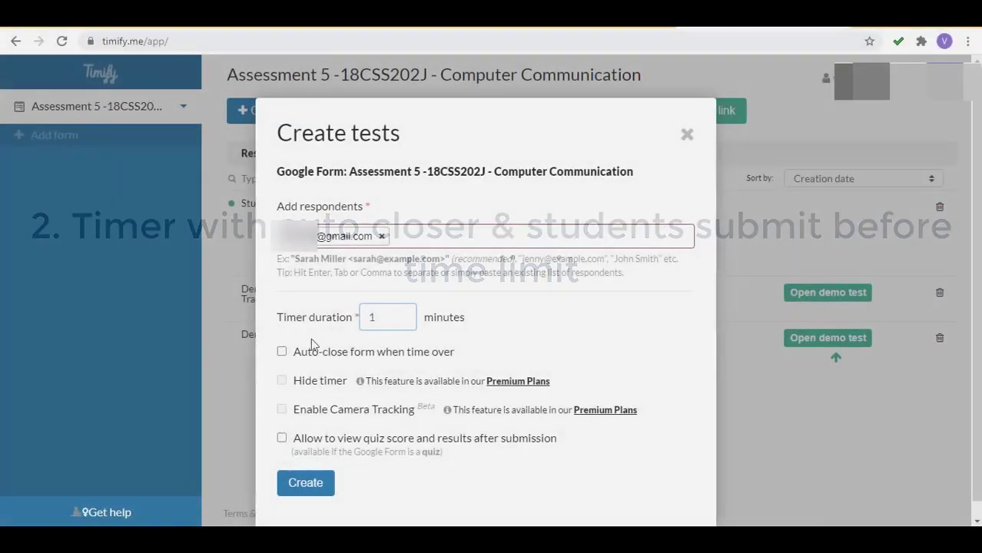
key(BackSpace)
text(2)
click(282, 352)
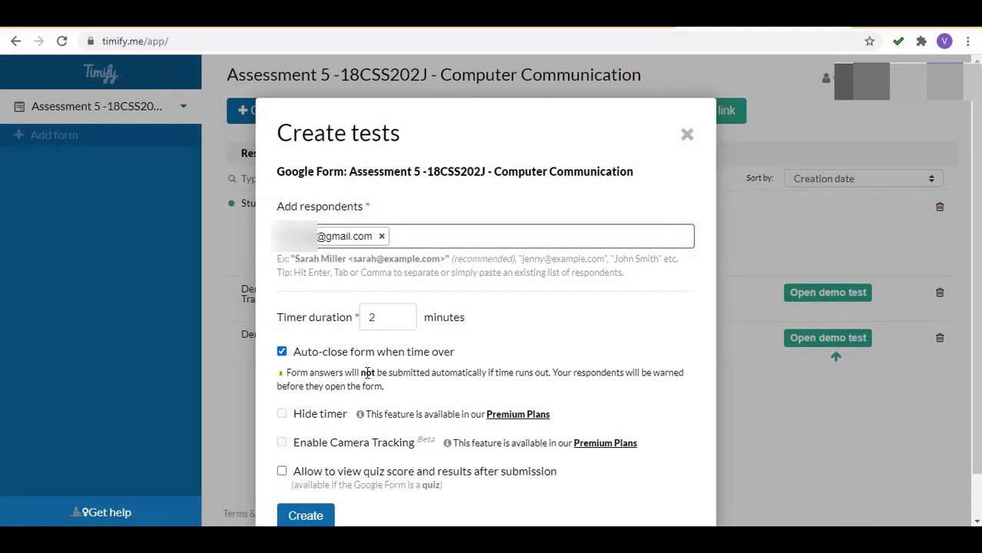
drag(286, 374, 551, 373)
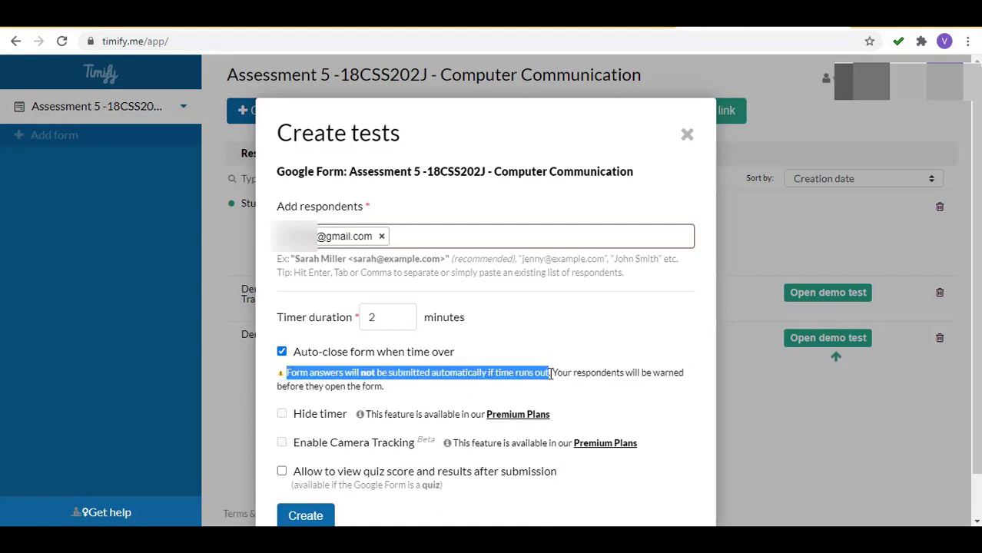
click(492, 355)
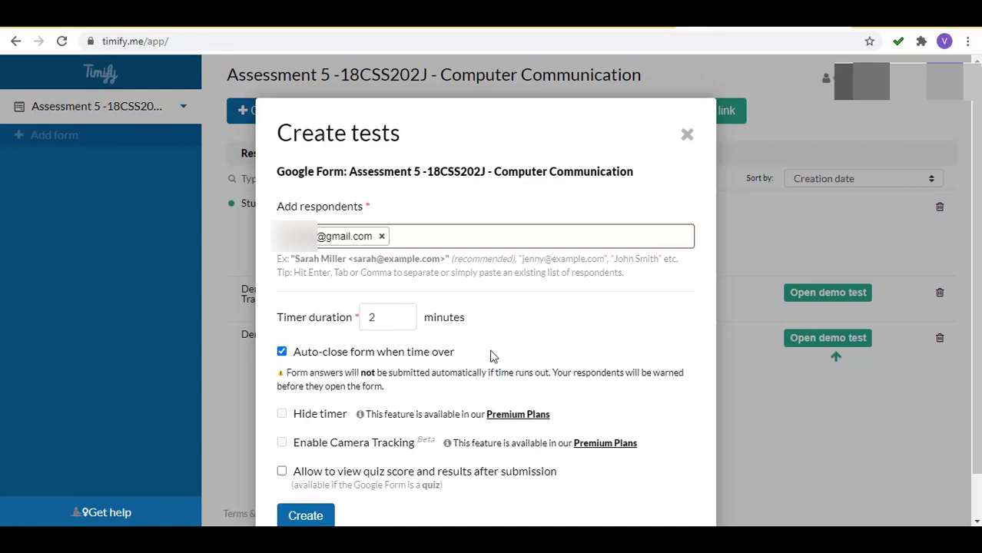
click(307, 517)
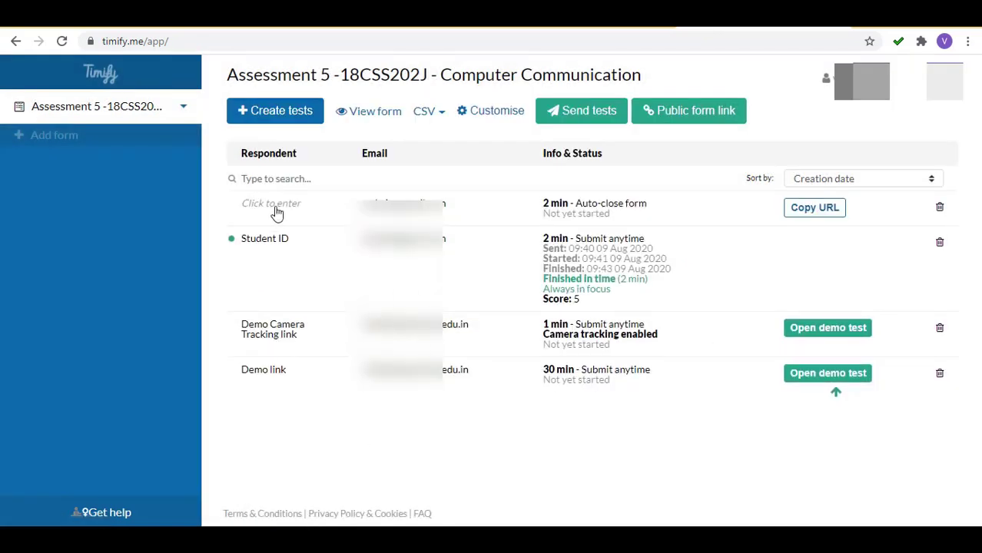
Label the new test Student ID and select it in the send-tests wizard.
click(273, 205)
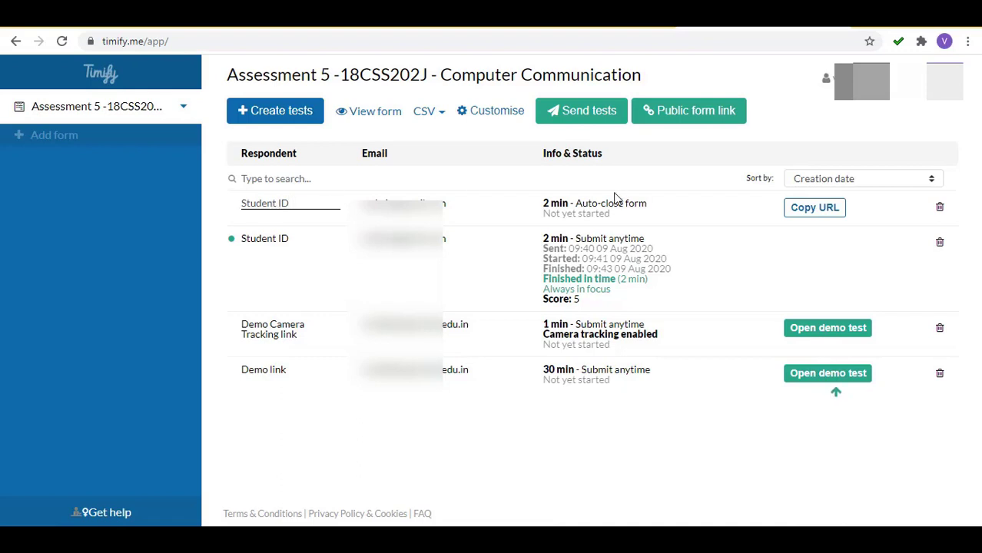
click(646, 174)
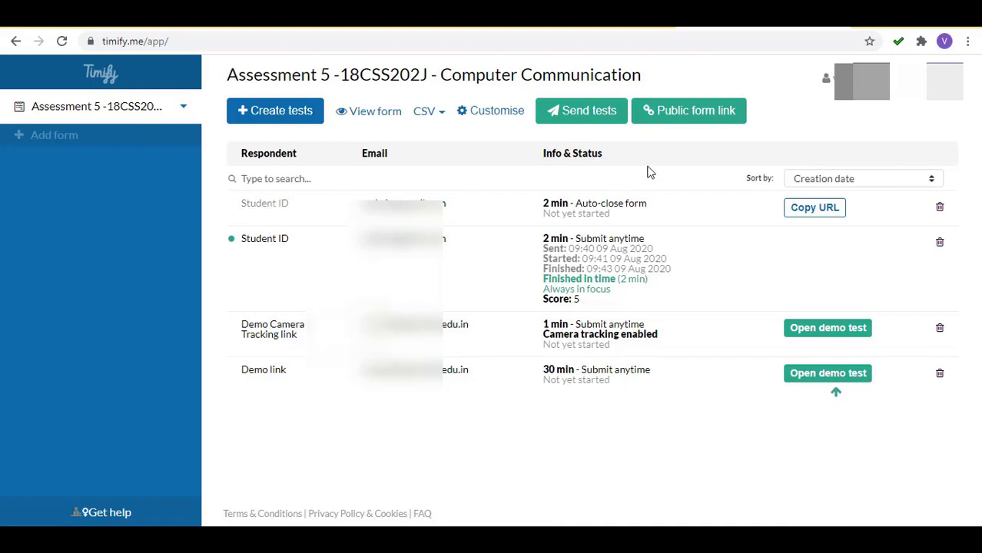
click(584, 113)
click(288, 277)
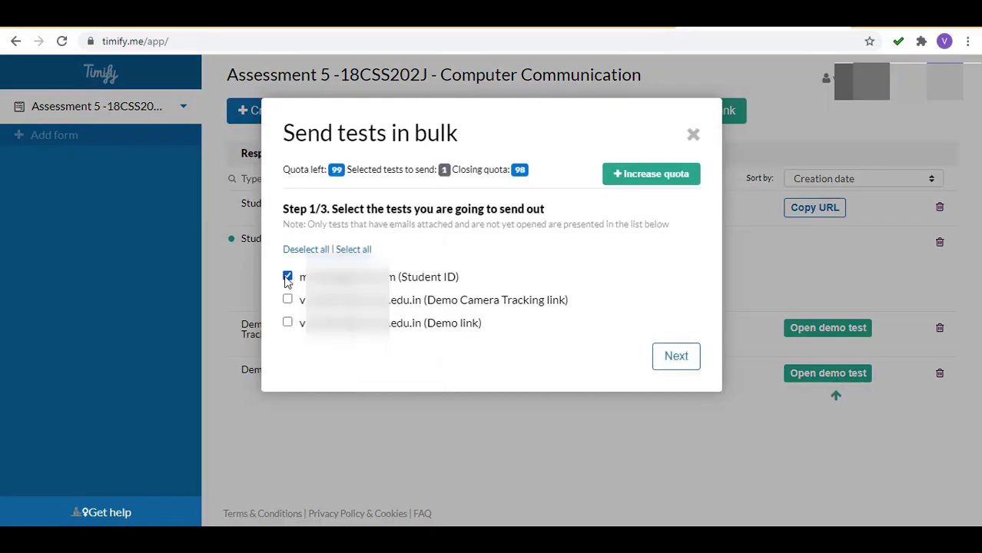
click(676, 356)
Add the message 'Instructions' and send the test e-mail.
click(544, 310)
text(Instructions)
click(676, 432)
click(657, 411)
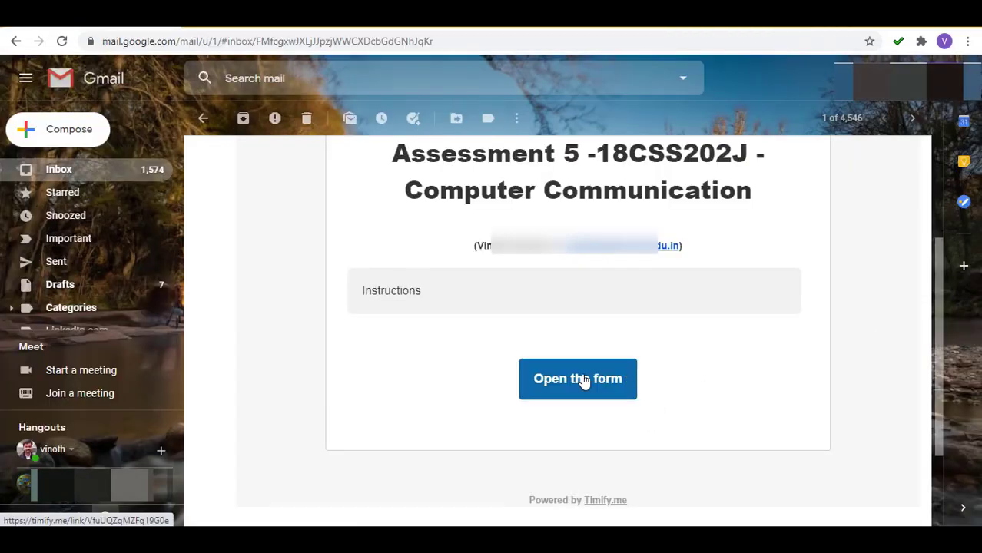
Open the auto-close test from the Timify invitation e-mail.
click(585, 381)
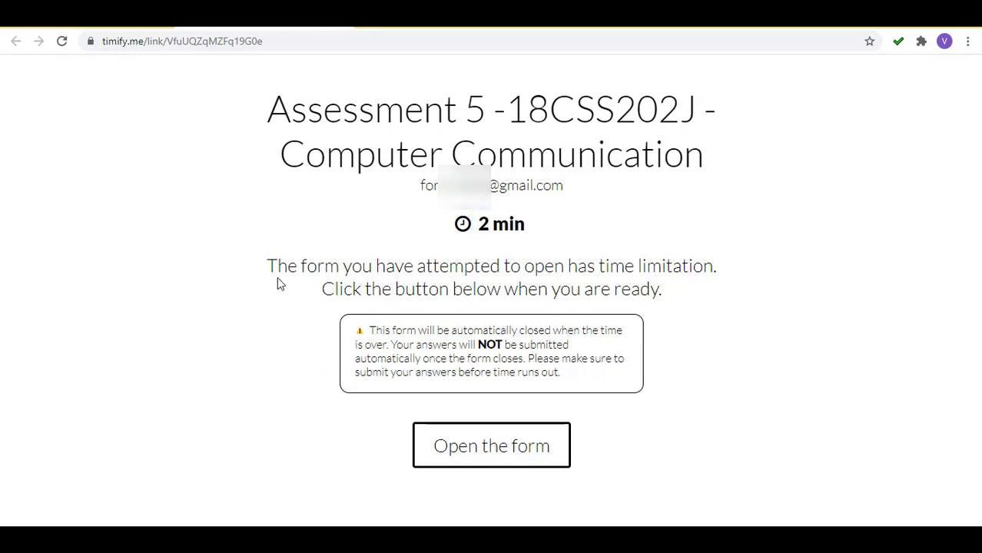
Review the time-limit and auto-close notices, then start the 2-minute exam form.
drag(269, 266, 671, 293)
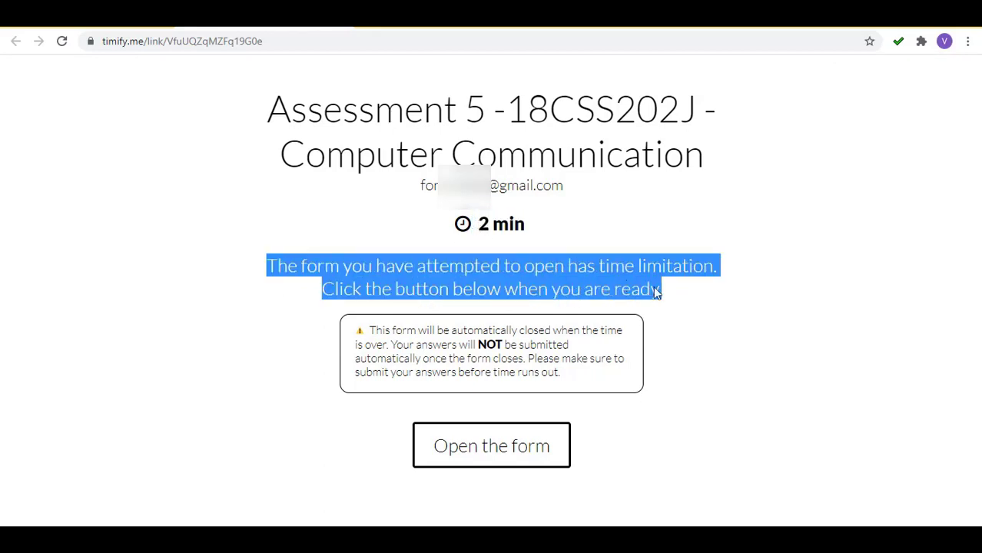
click(375, 345)
drag(372, 330, 631, 371)
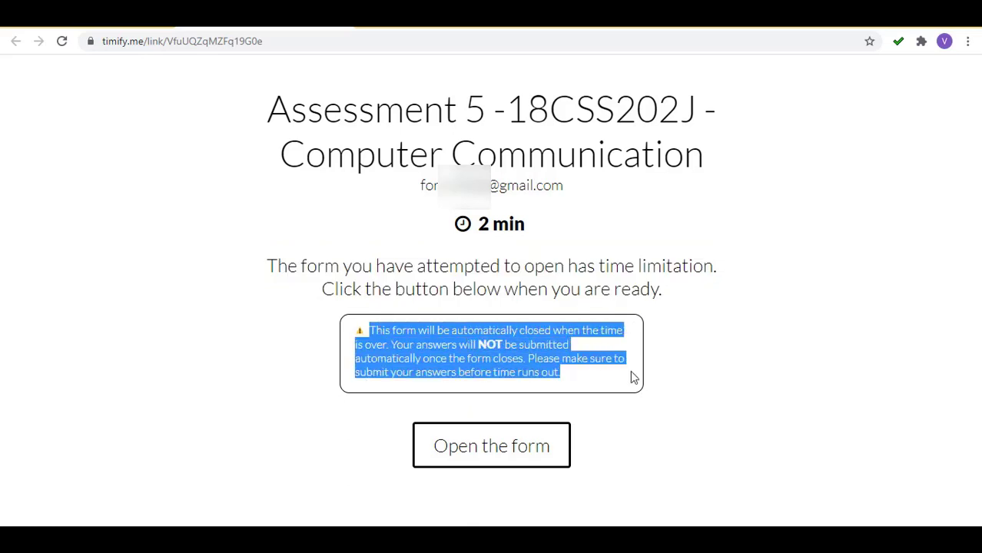
click(687, 363)
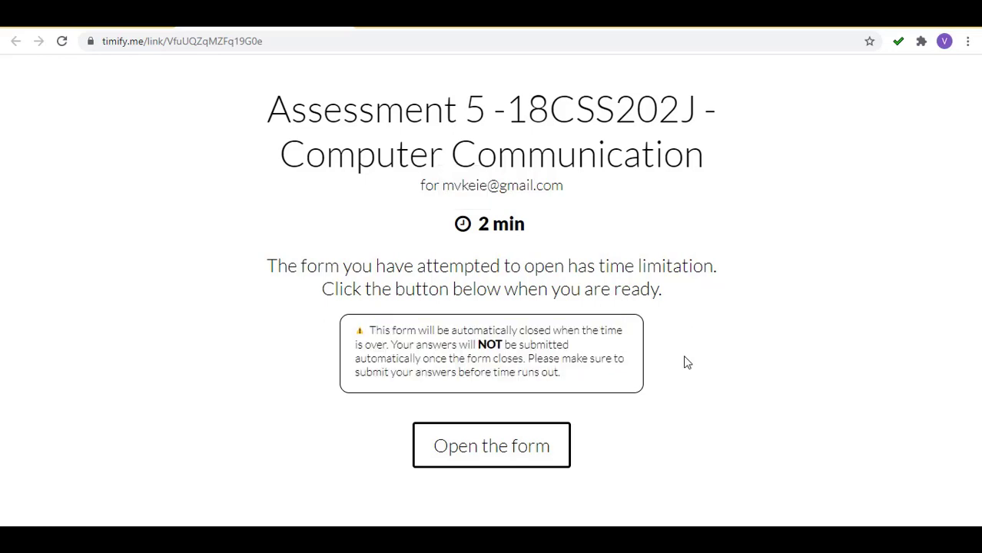
click(498, 444)
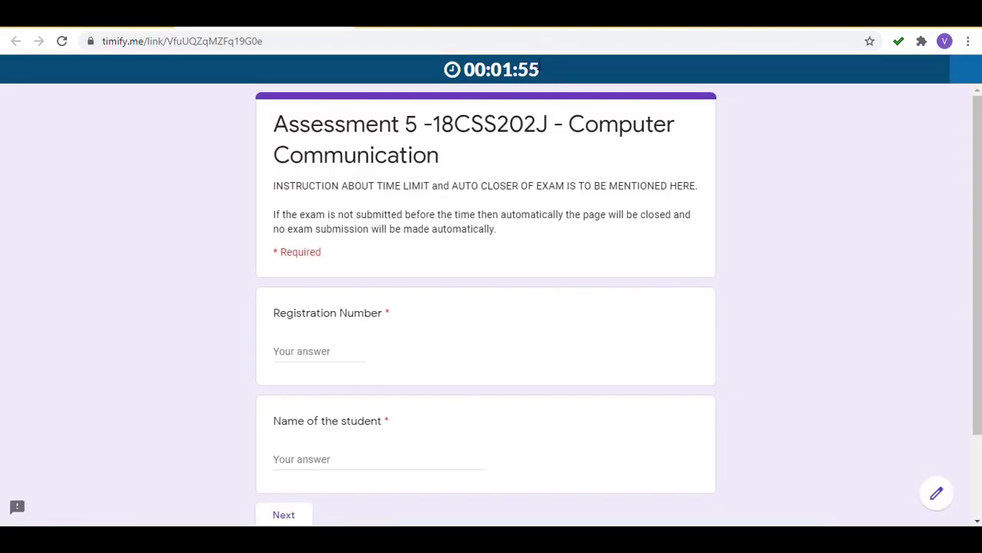
Scroll through the filled-in exam answers and submit them.
drag(539, 69, 401, 94)
scroll(853, 139, down, 1)
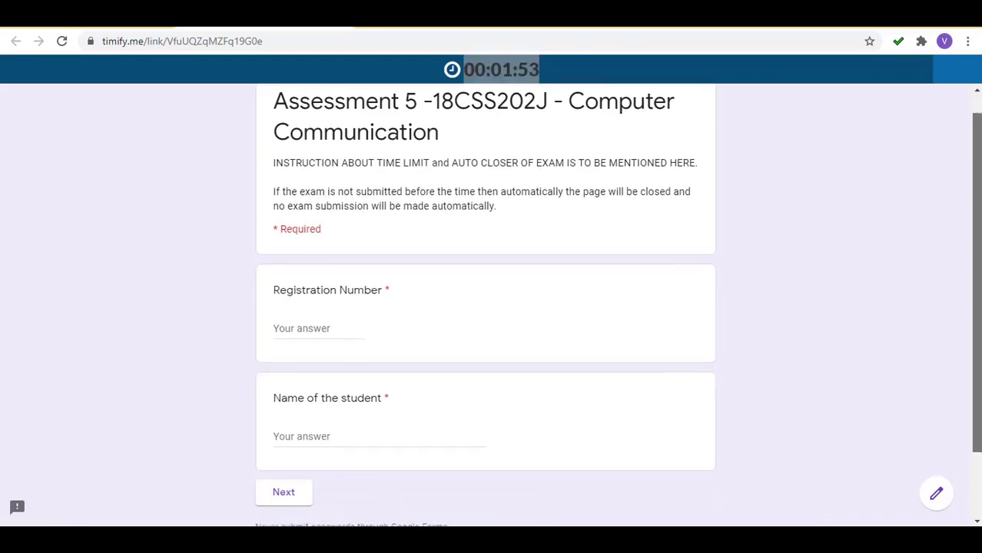
scroll(492, 307, down, 2)
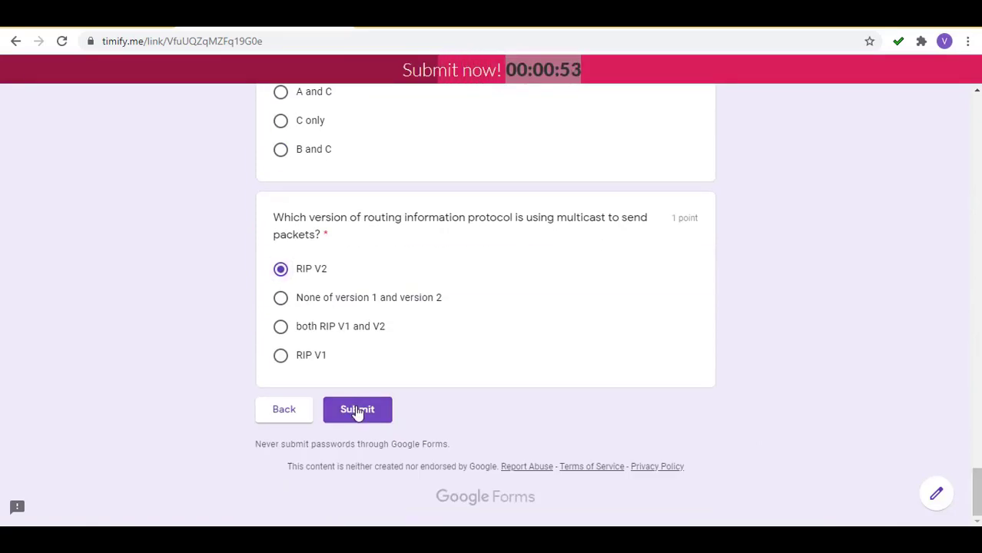
click(357, 409)
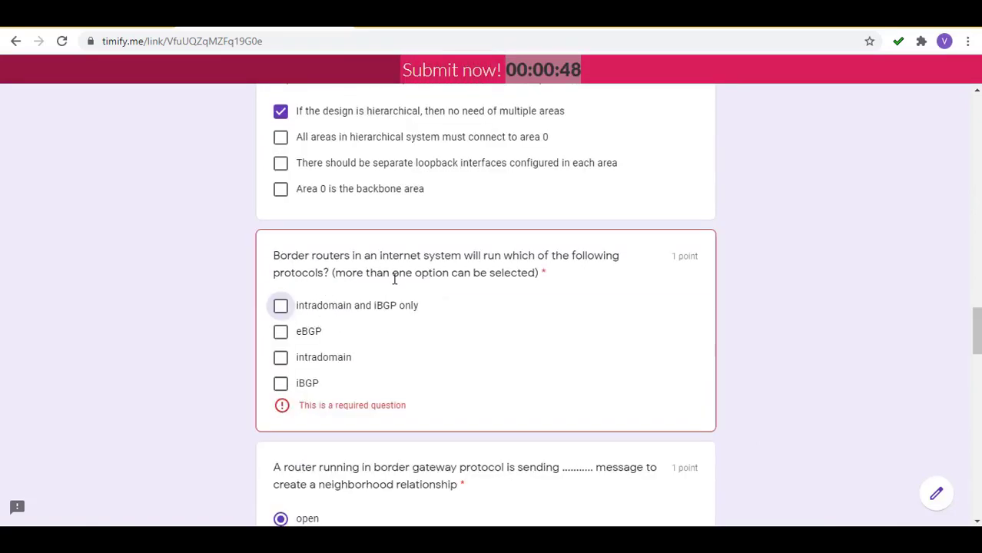
Answer the flagged border-router question with intradomain and iBGP only, then resubmit the exam.
click(361, 311)
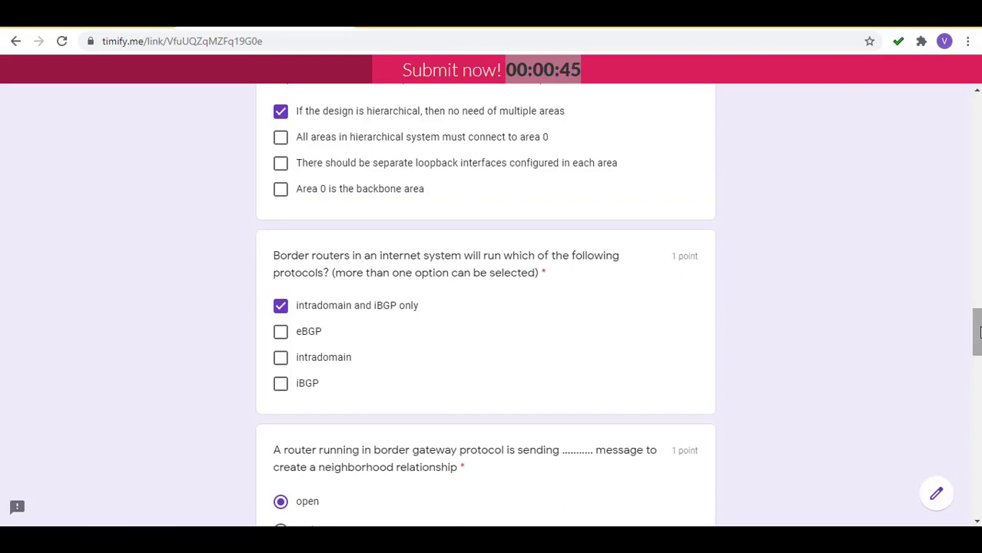
drag(978, 332, 979, 492)
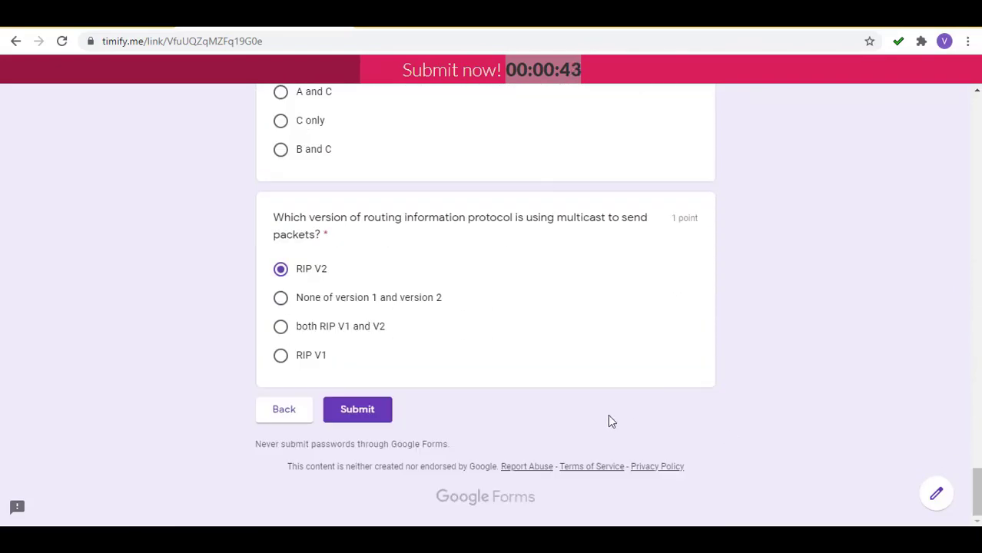
click(358, 424)
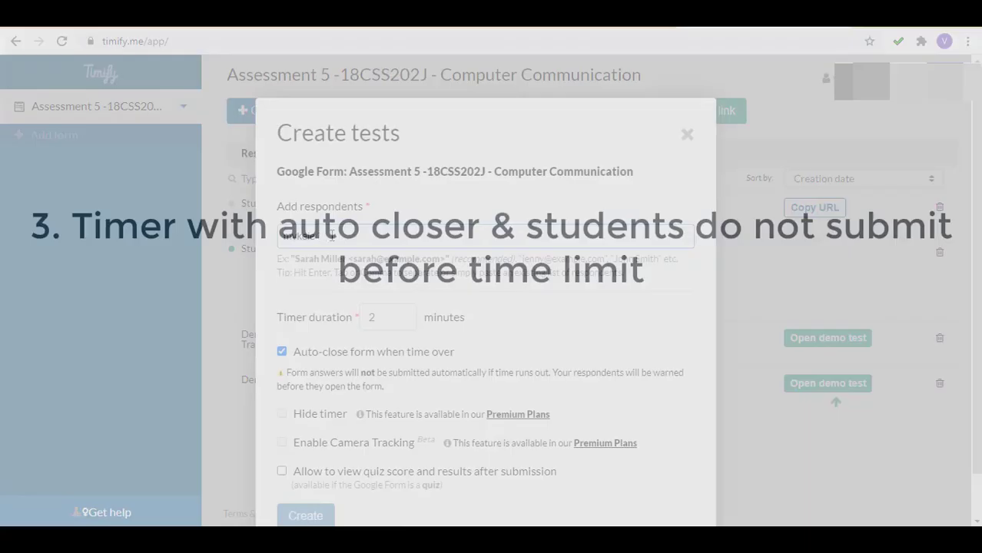
Add the new respondent's email address and create the 1-minute auto-close test.
key(BackSpace)
key(BackSpace)
key(BackSpace)
key(BackSpace)
key(BackSpace)
key(BackSpace)
key(BackSpace)
text(vin)
key(BackSpace)
key(BackSpace)
key(BackSpace)
key(BackSpace)
key(Return)
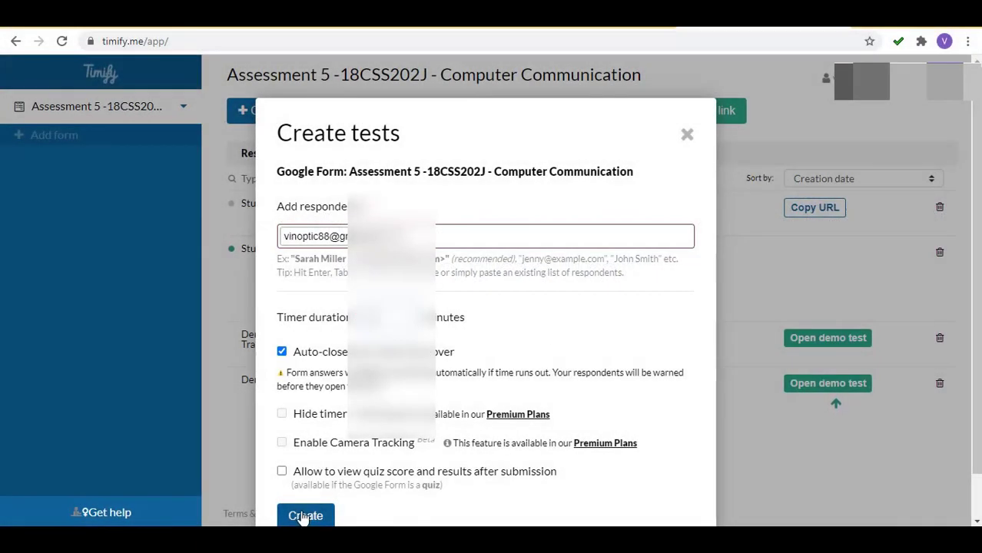
click(304, 515)
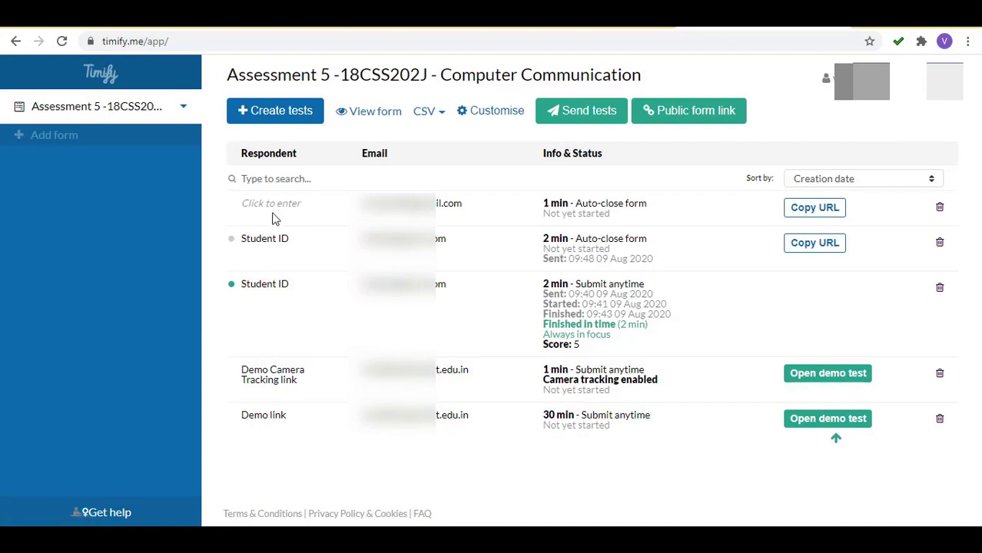
Label the new test row Student ID and send the test by email.
click(260, 206)
text(S)
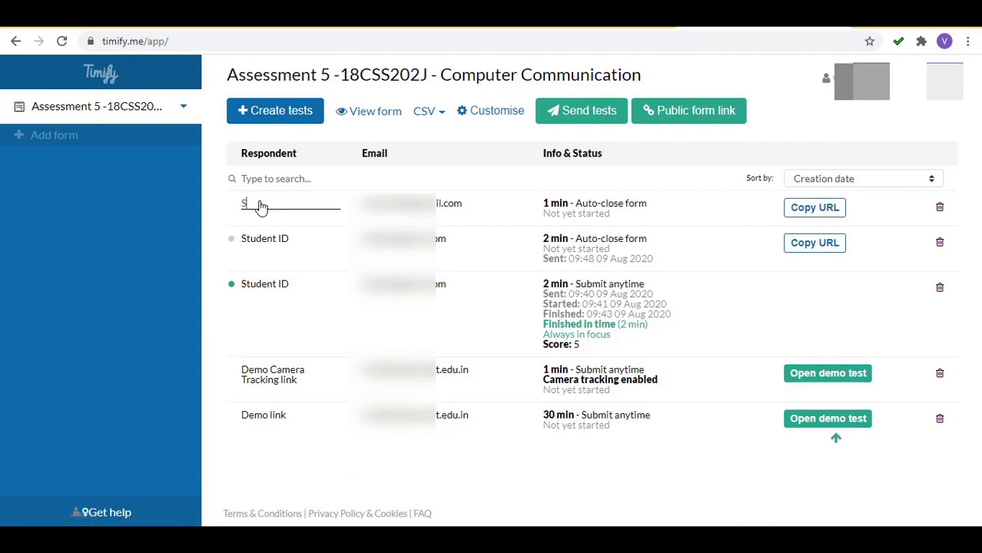
text(tudenStudent ID)
click(484, 500)
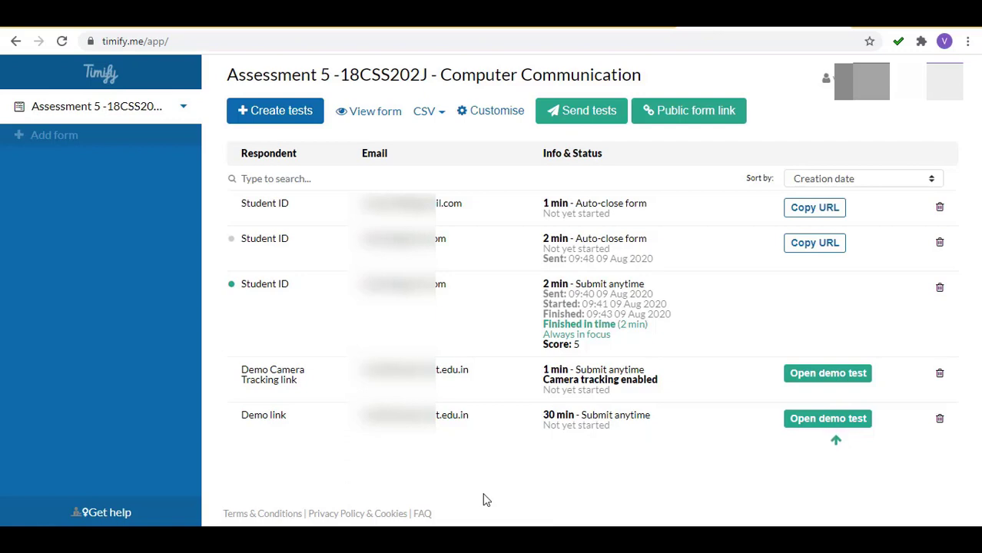
click(604, 117)
click(649, 417)
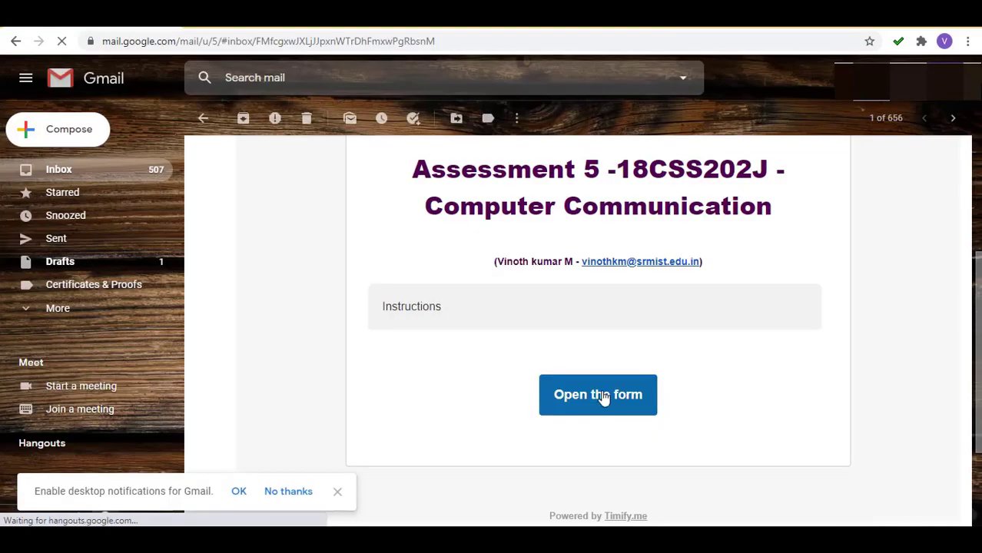
Open the emailed test link and start the 1-minute exam form.
click(603, 398)
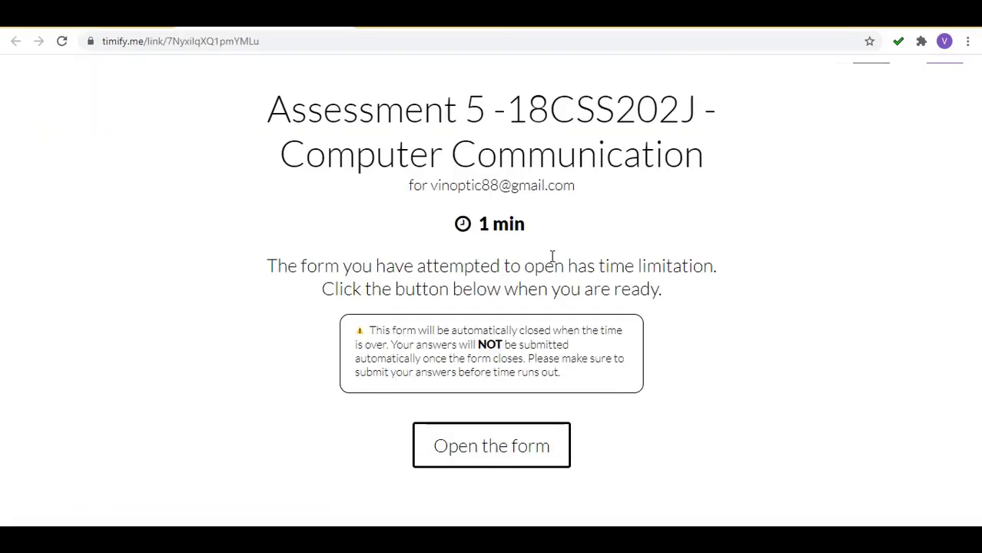
click(526, 438)
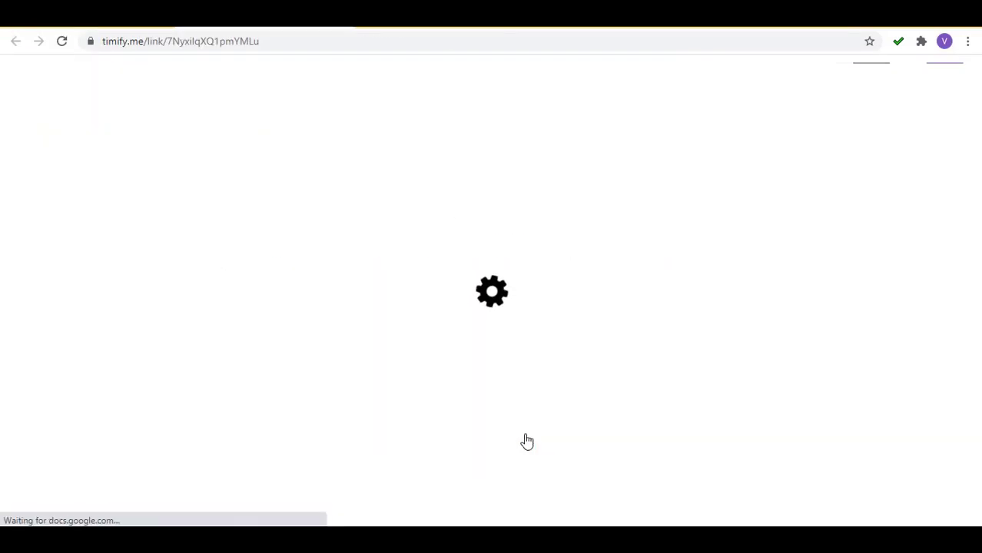
click(303, 354)
key(Tab)
Enter the student's name and registration number, correcting the mixed-up entries.
text(vinoth)
click(304, 353)
text(1234)
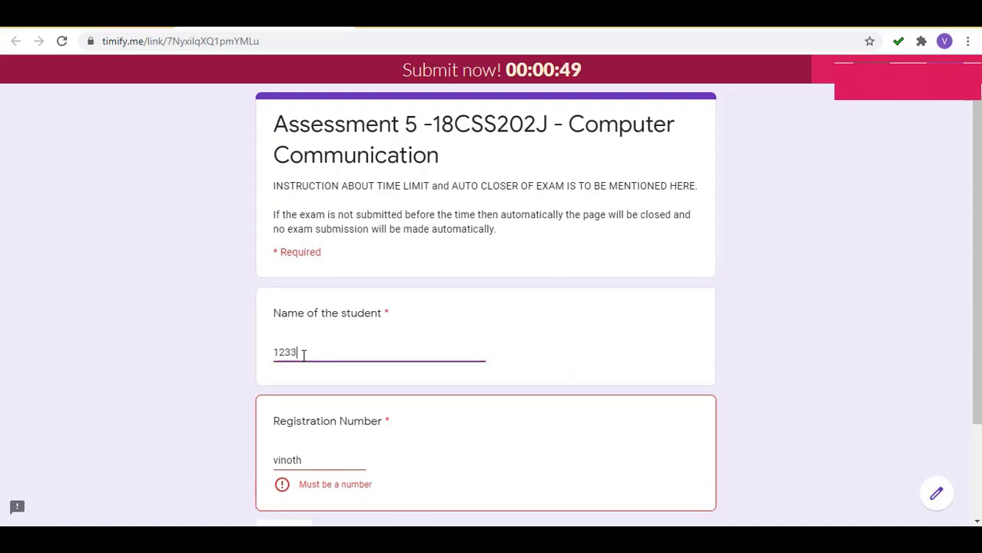
key(BackSpace)
key(BackSpace)
key(BackSpace)
key(BackSpace)
text(1234)
key(Tab)
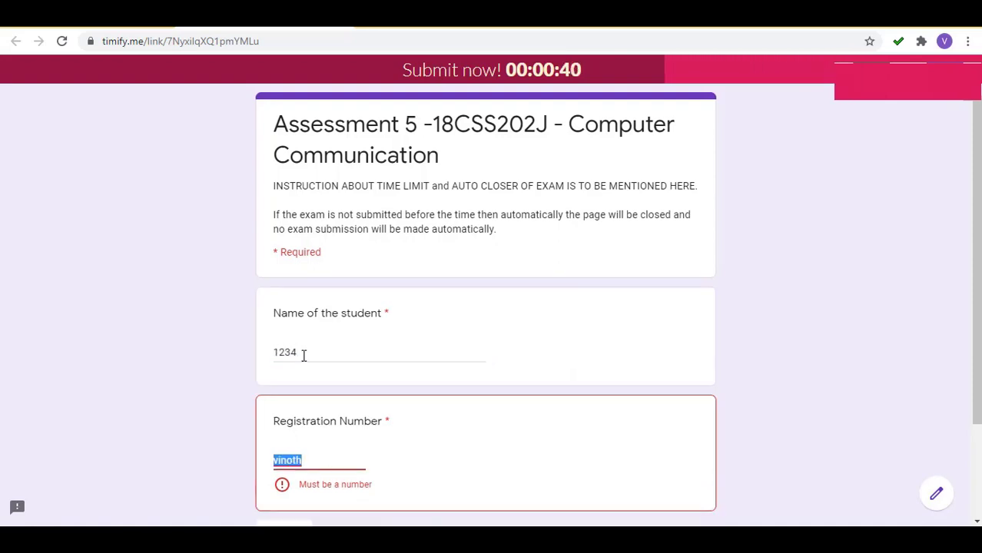
click(304, 353)
key(BackSpace)
key(BackSpace)
key(BackSpace)
key(BackSpace)
text(vinoth)
key(Tab)
text(2093)
Go to the exam questions and answer Dijkstras algorithm instead of Bellman ford equation.
scroll(315, 358, down, 2)
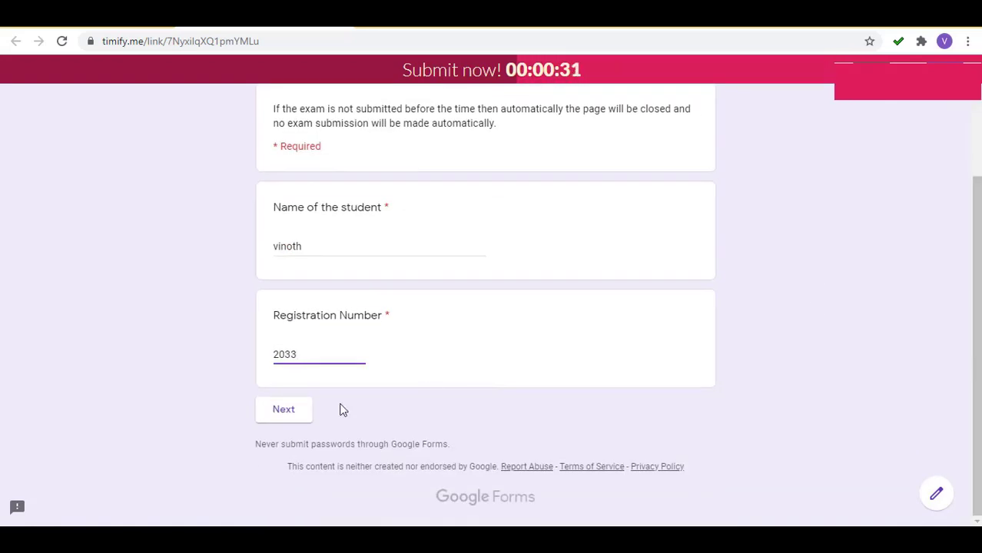
click(283, 408)
scroll(267, 417, down, 2)
click(350, 280)
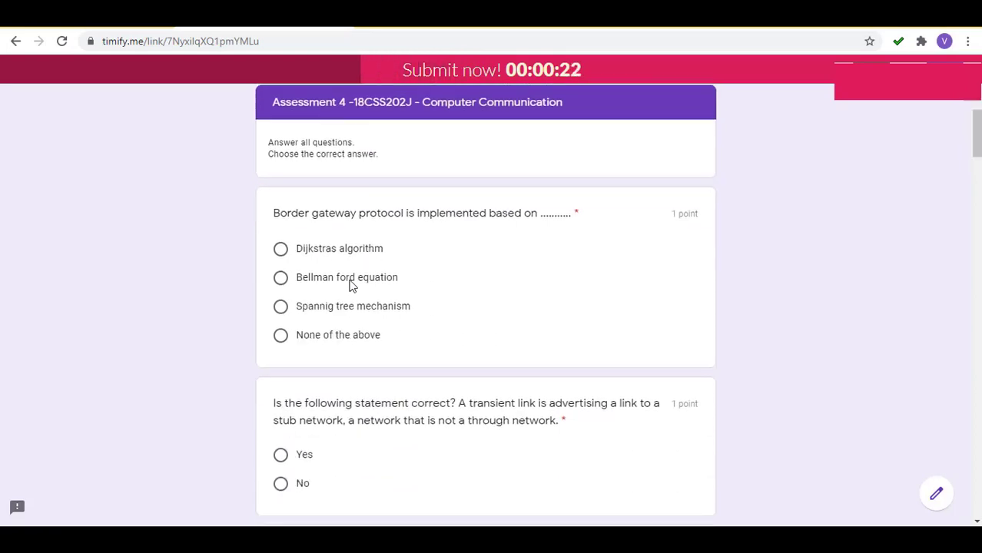
click(323, 251)
Scroll through the remaining questions until the time-is-over message appears.
scroll(323, 252, down, 20)
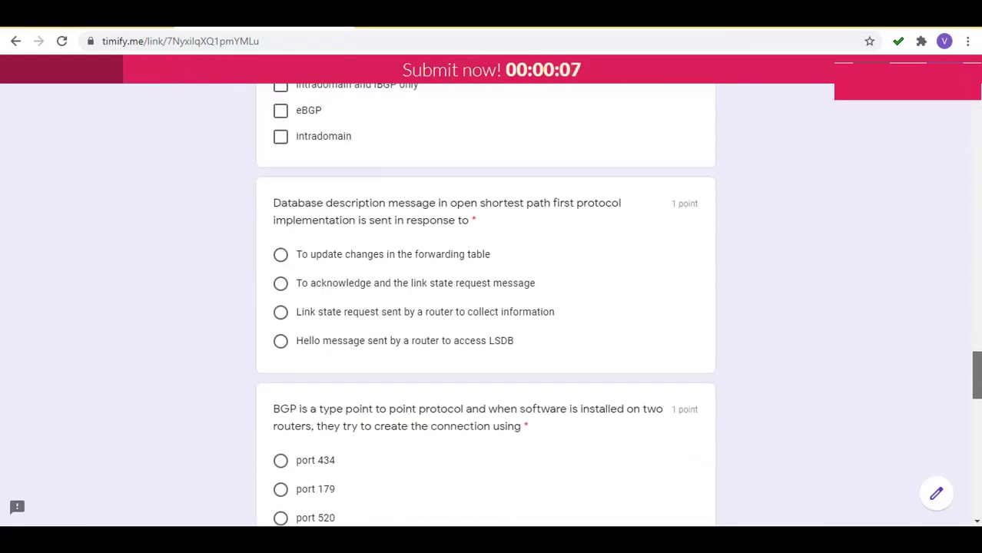
scroll(486, 308, down, 1)
scroll(486, 307, down, 11)
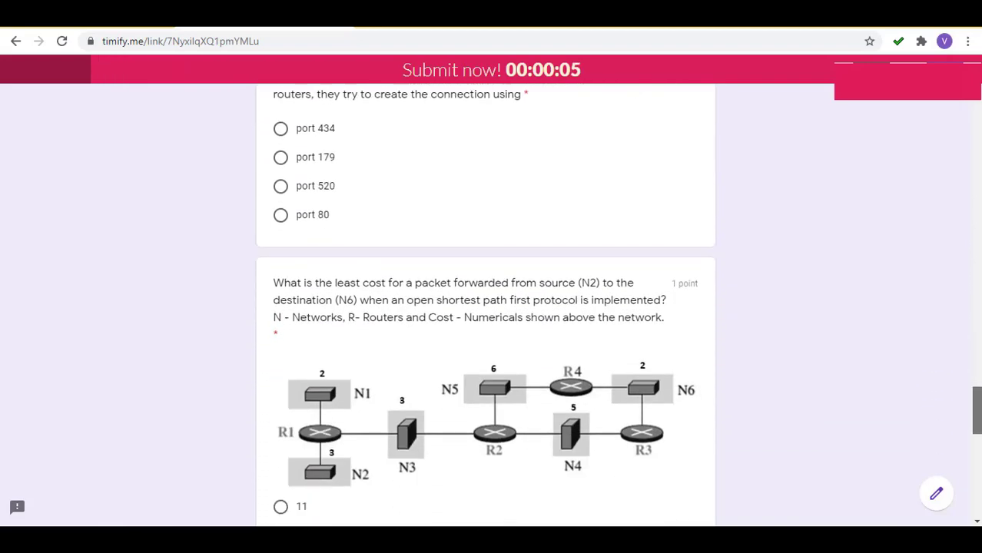
scroll(485, 308, down, 2)
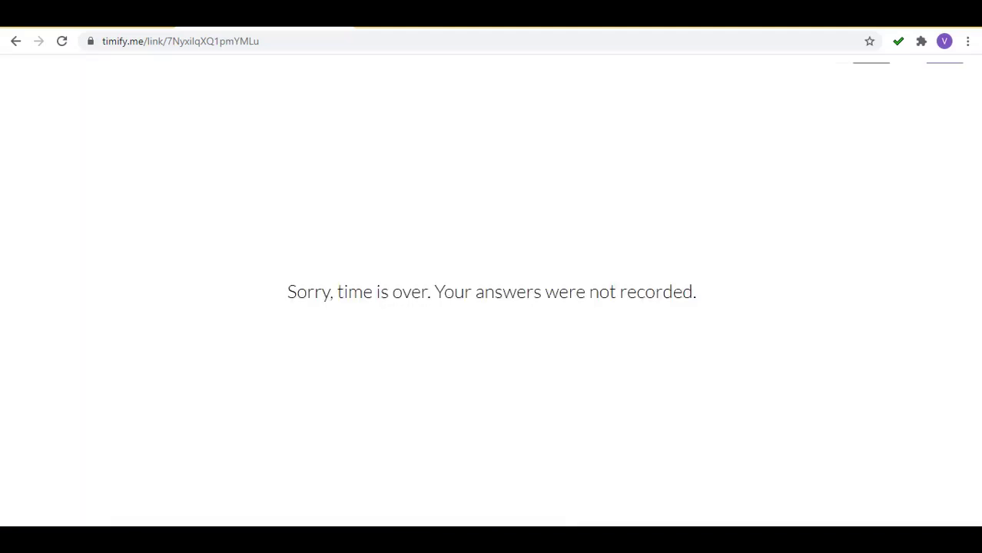
triple_click(601, 297)
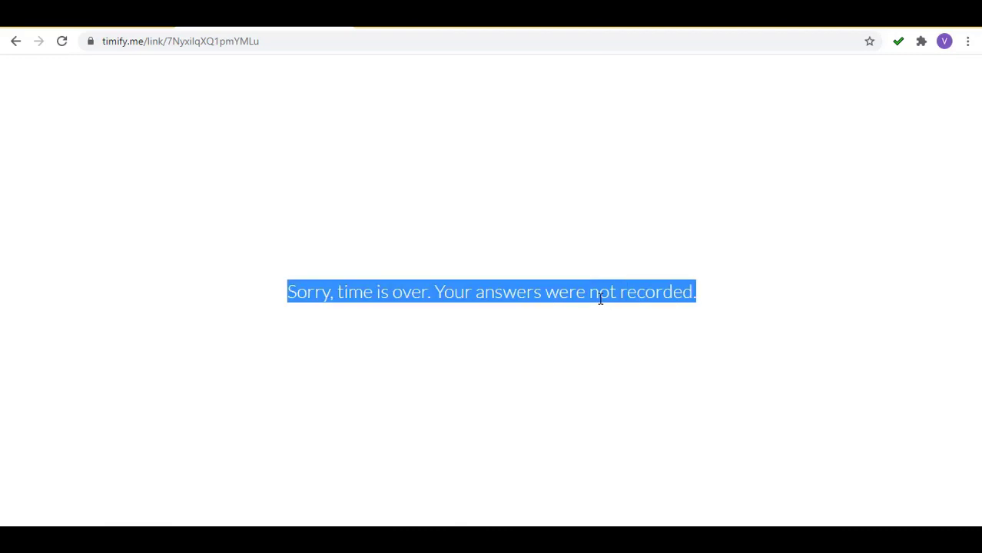
click(761, 336)
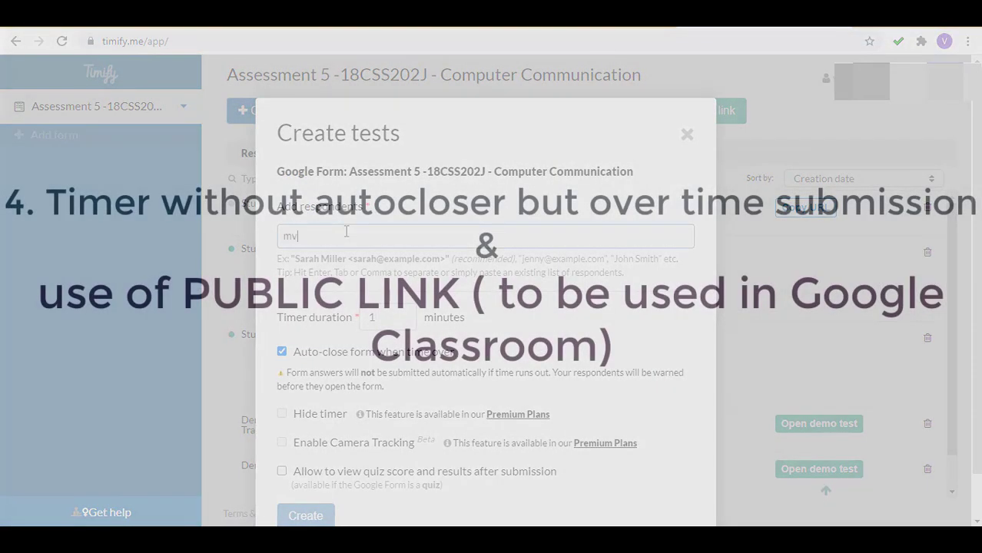
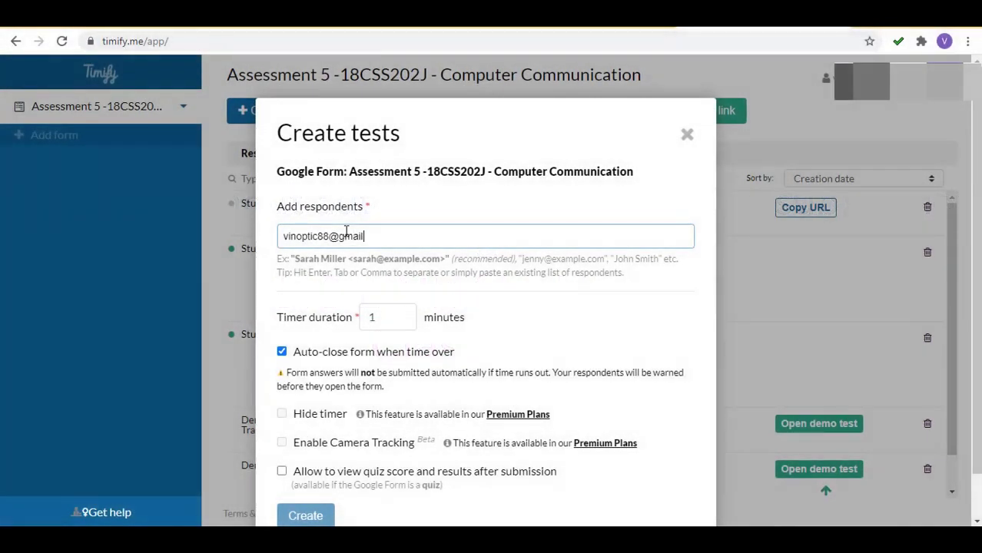
Add the respondent's email, disable auto-close, and create the 1-minute submit-anytime test.
key(Return)
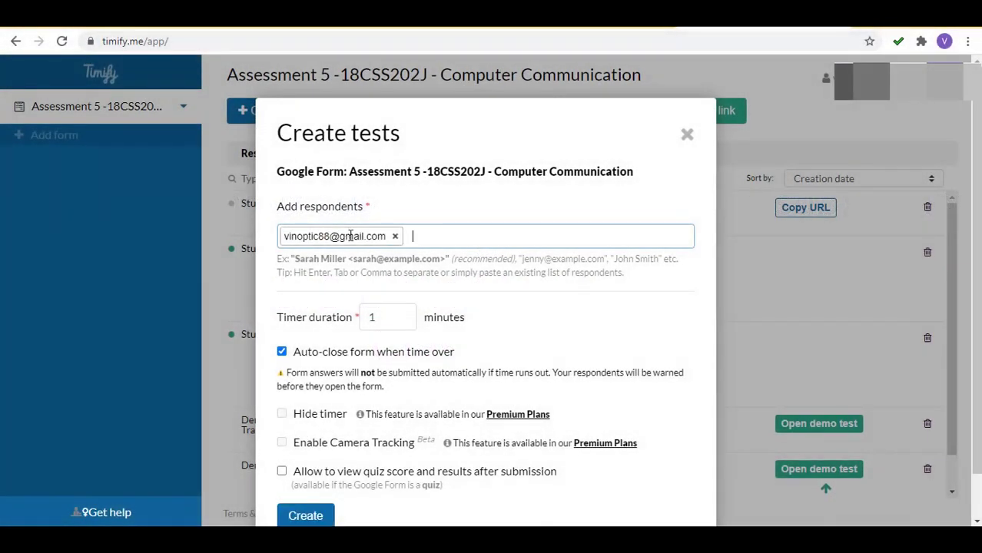
click(282, 351)
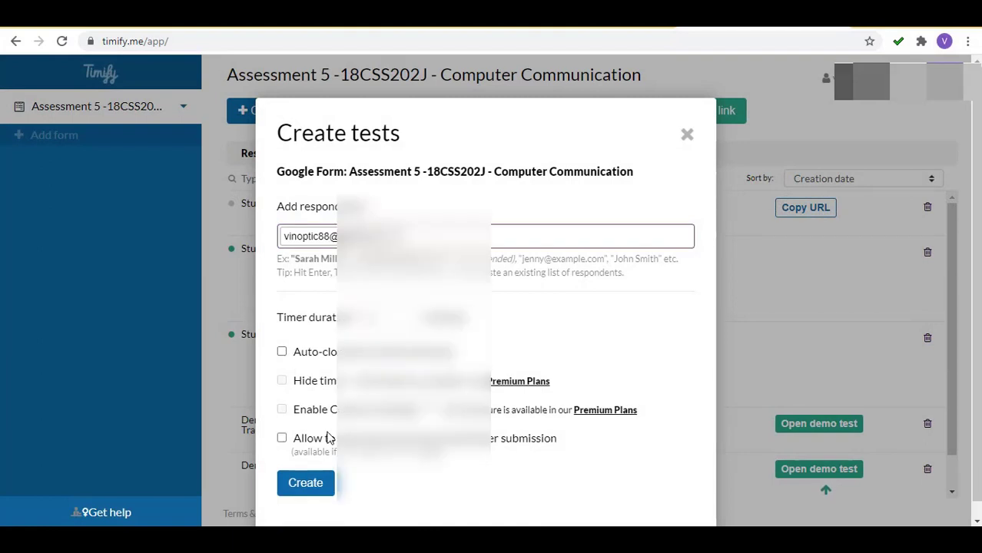
click(305, 483)
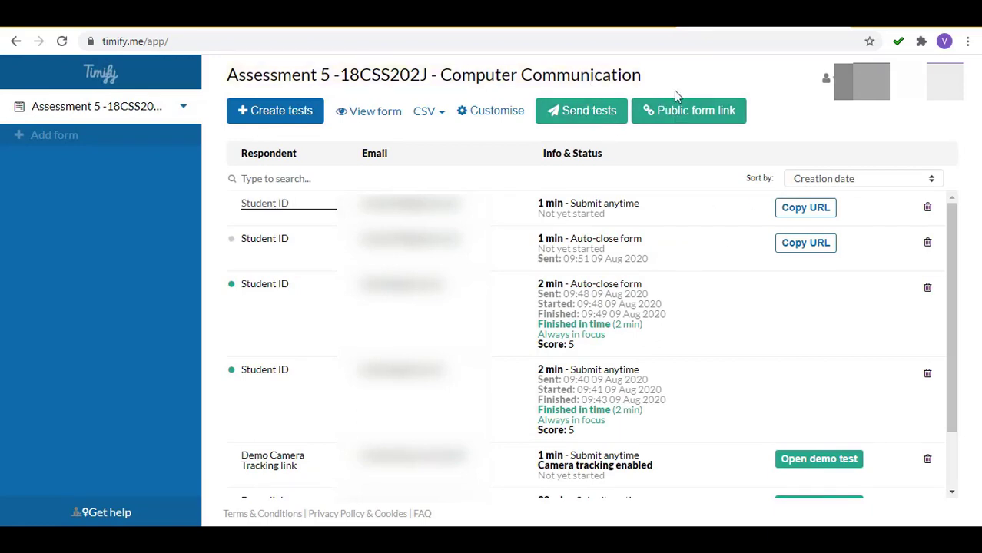
Copy the public form link and request a personal link for the respondent's email.
click(680, 114)
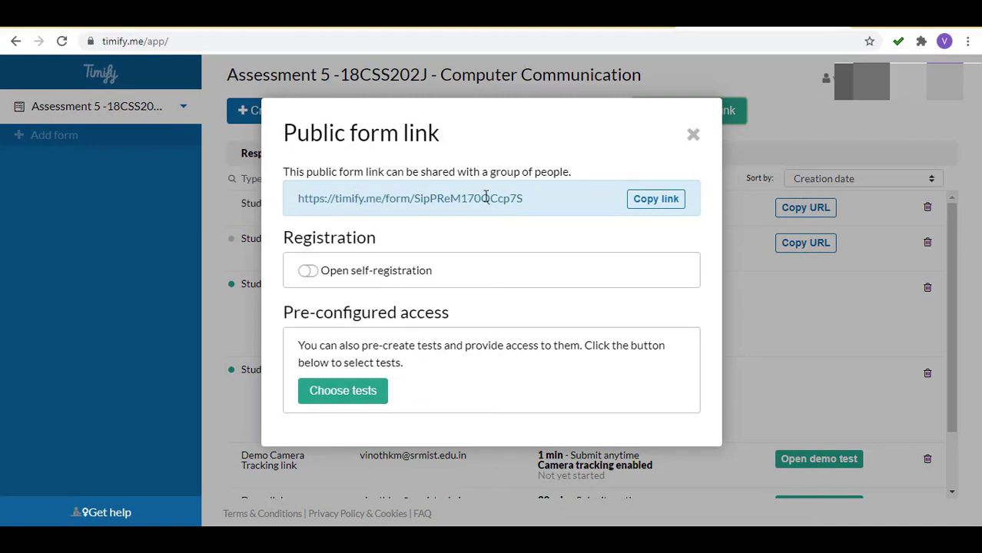
click(647, 209)
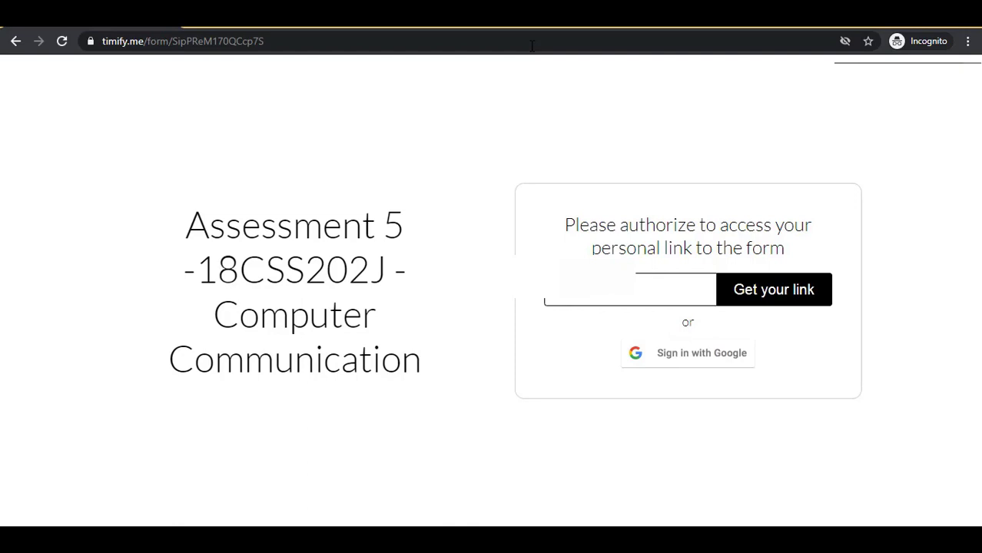
key(ctrl+v)
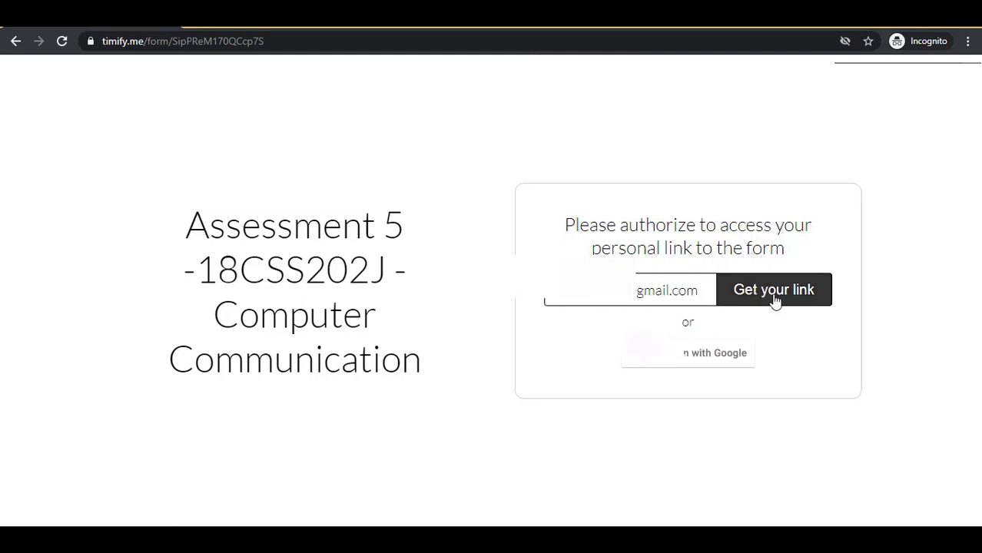
click(774, 296)
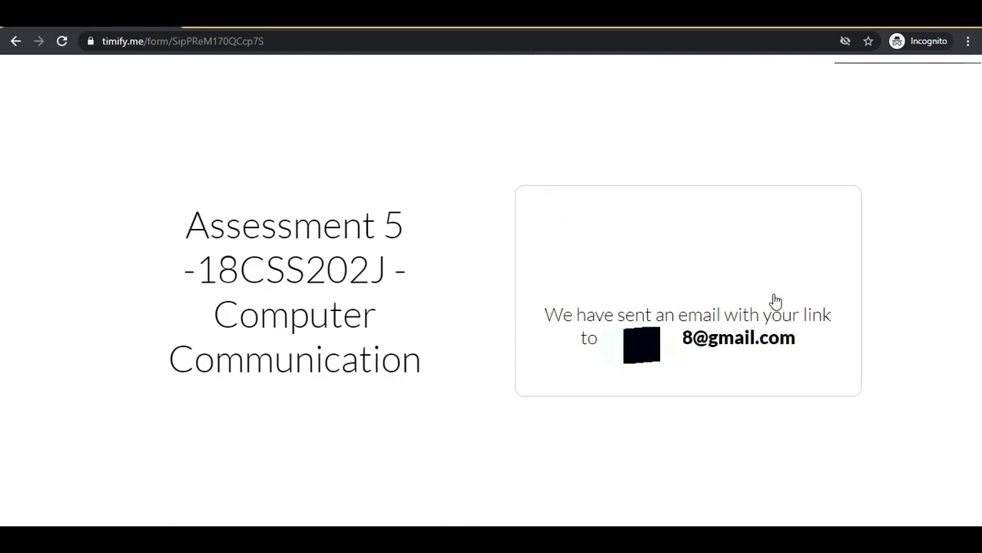
Check the confirmation that the personal-link email was sent.
drag(544, 321, 835, 334)
click(836, 347)
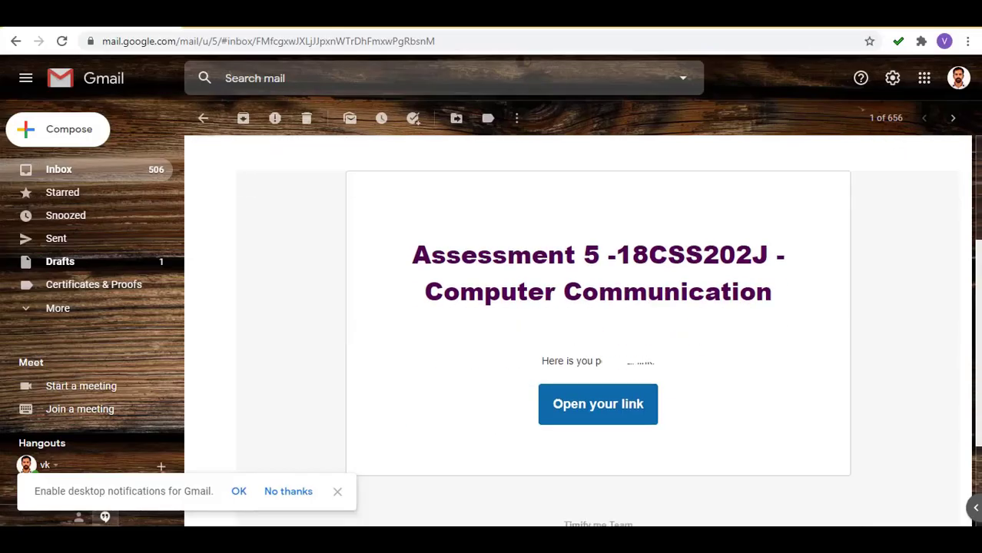
scroll(741, 352, down, 2)
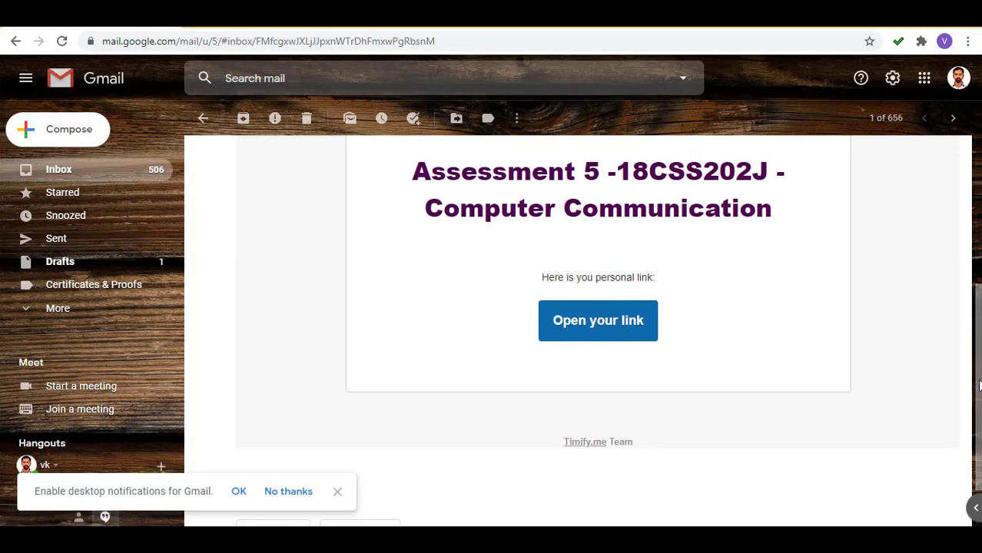
Open the personal Assessment 5 link from the Timify email.
scroll(960, 379, up, 1)
scroll(598, 330, up, 2)
scroll(584, 369, down, 2)
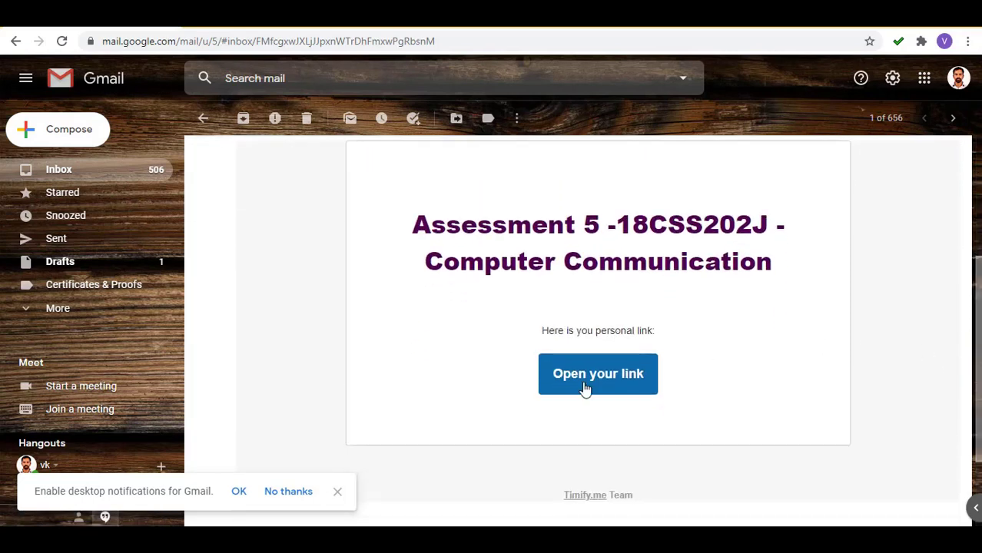
click(561, 389)
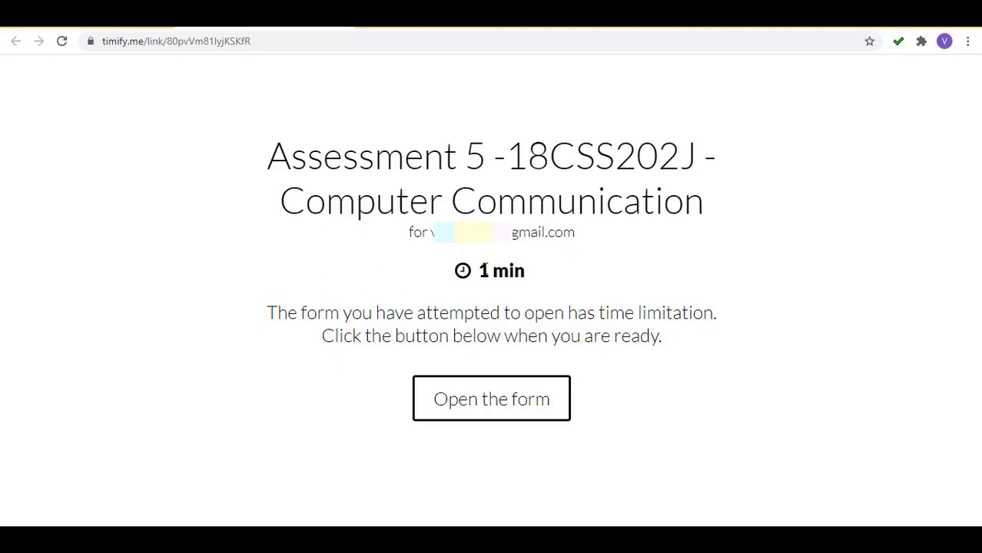
Start the 1-minute form and enter the student's name and registration number.
double_click(524, 271)
click(530, 275)
click(476, 416)
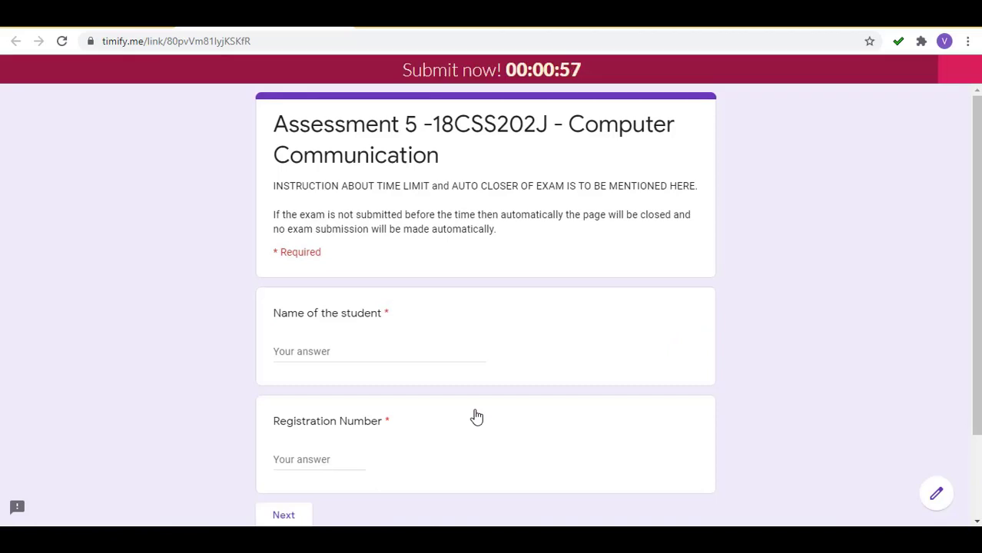
click(316, 347)
text(vinoth)
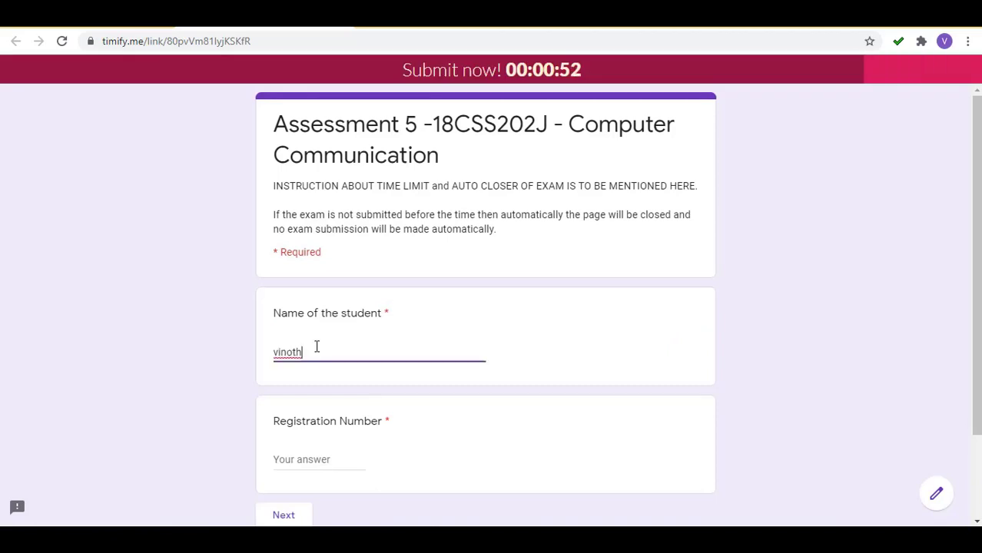
key(Tab)
text(1234)
click(283, 515)
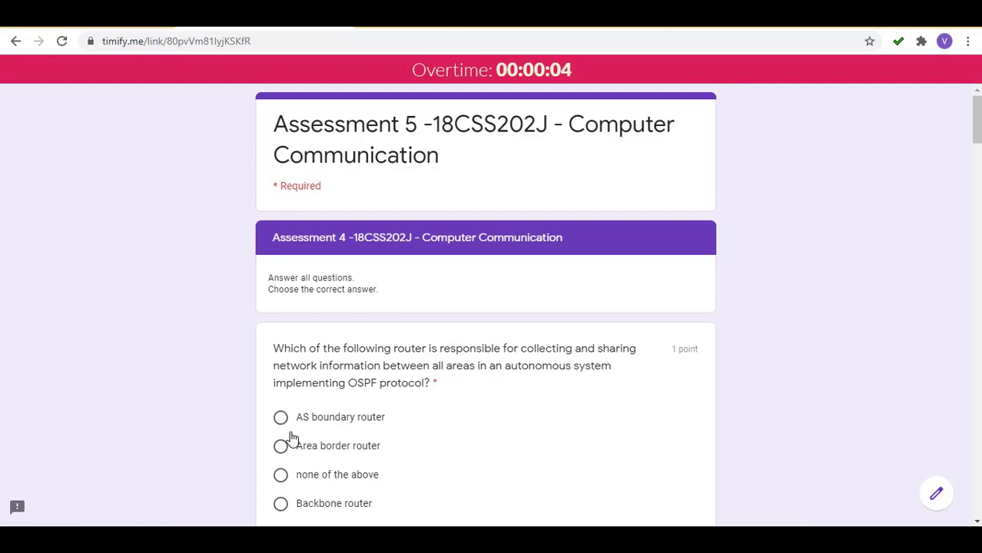
In overtime, answer the multiple-choice questions, including BGP port 179, and submit.
triple_click(485, 66)
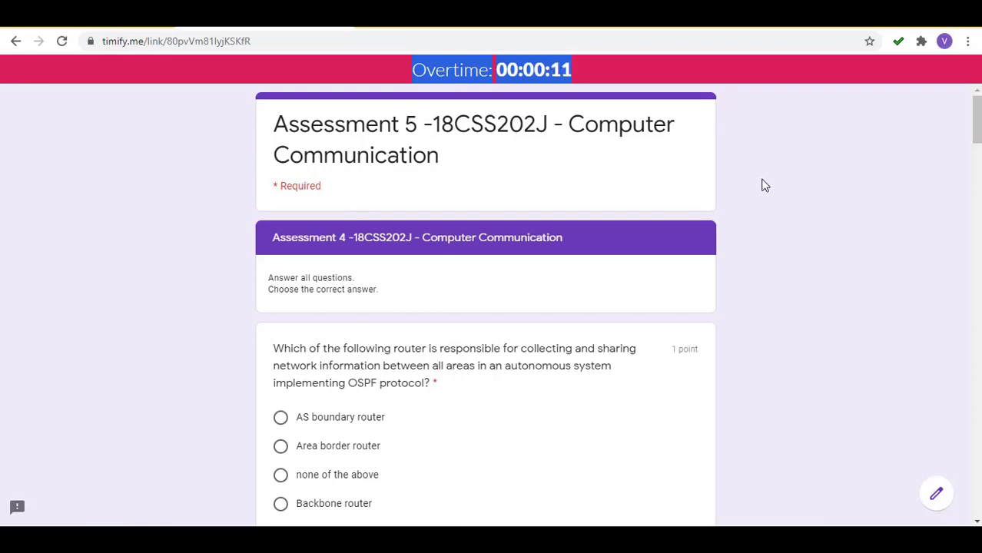
scroll(785, 184, down, 2)
click(281, 248)
scroll(492, 151, down, 10)
click(280, 179)
scroll(306, 515, down, 5)
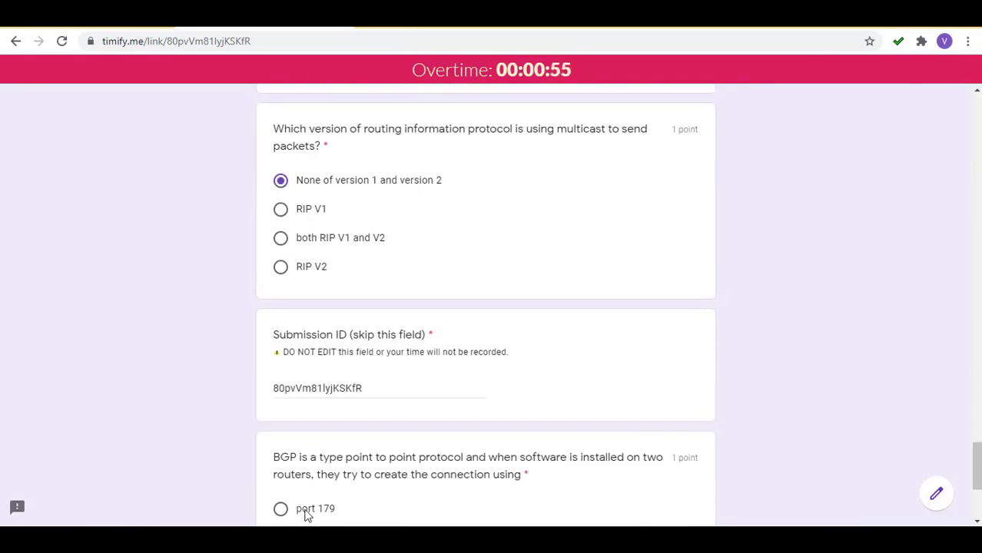
click(306, 511)
scroll(305, 511, down, 3)
click(369, 413)
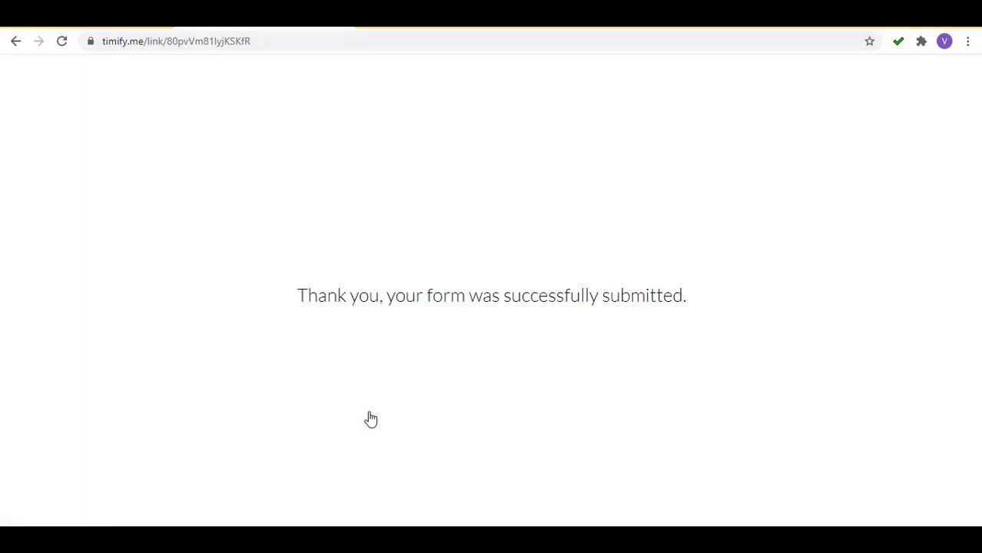
triple_click(480, 292)
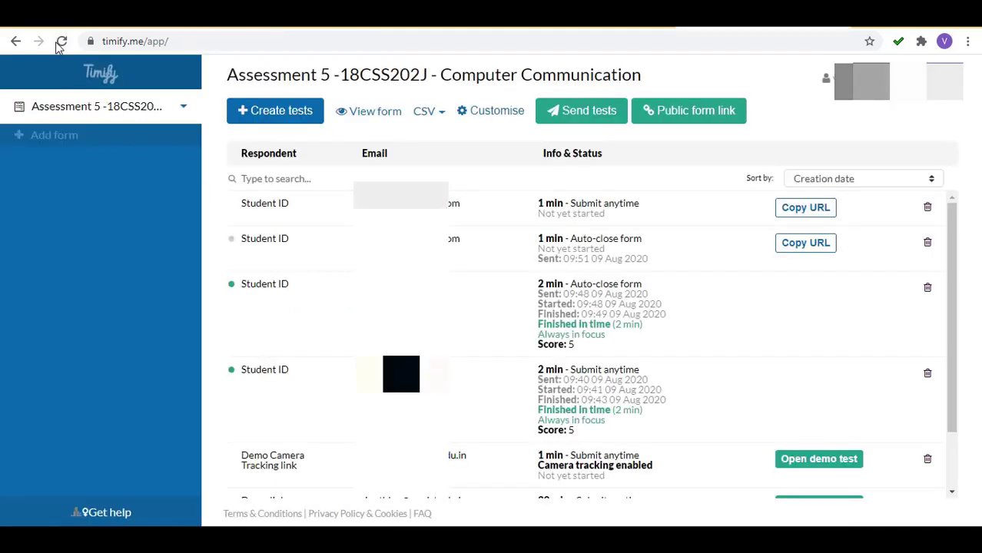
Reload the dashboard and review the Finished with overtime (3 min) and Time over statuses.
click(61, 43)
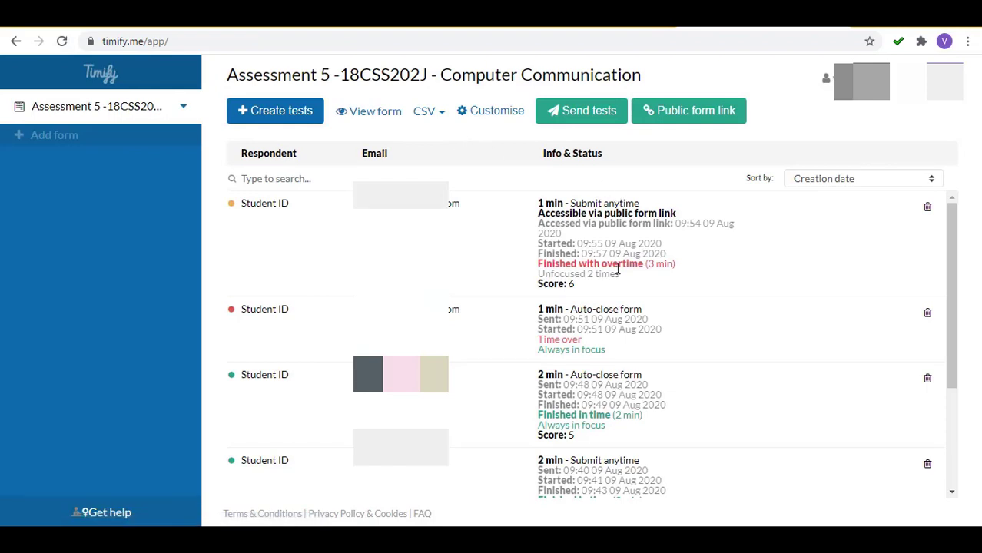
triple_click(618, 265)
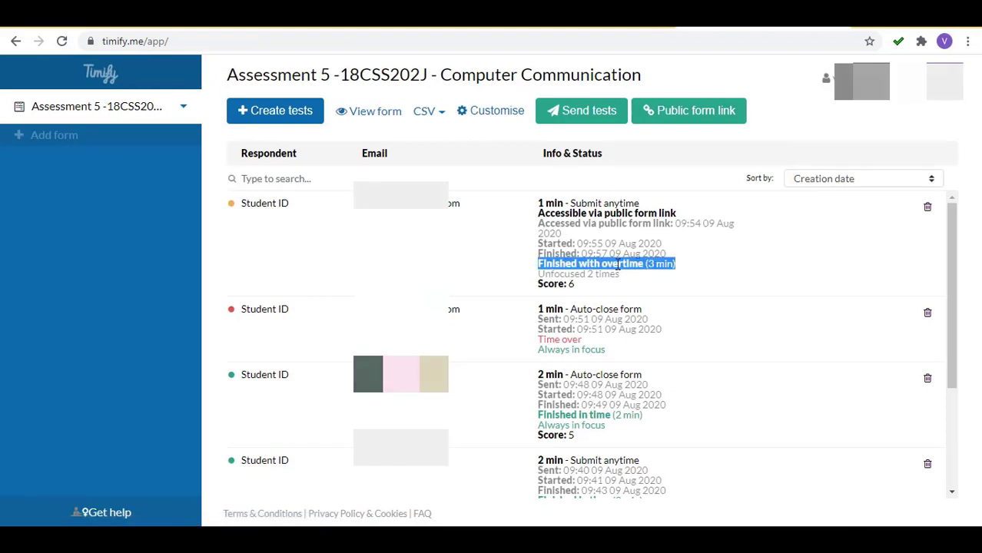
triple_click(549, 338)
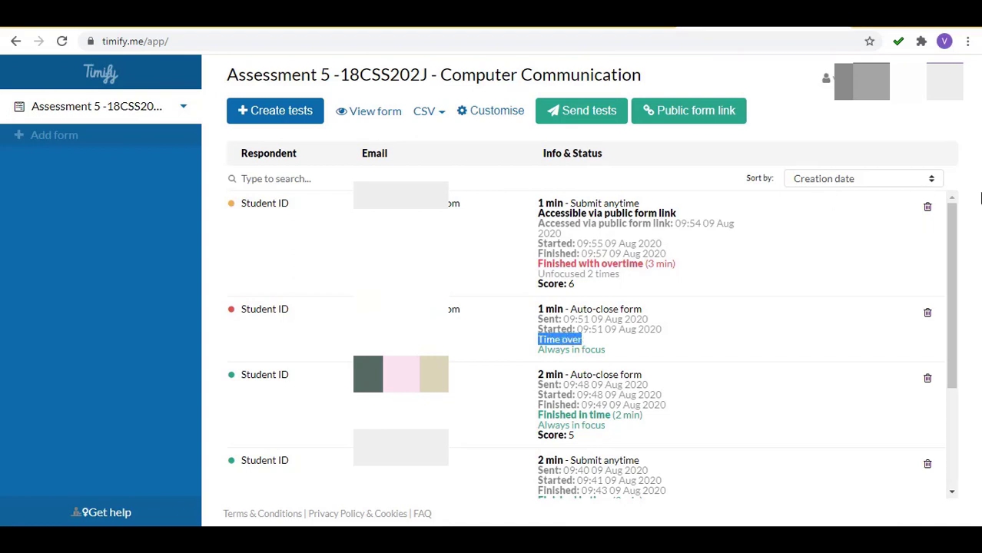
mouse_move(956, 221)
mouse_down()
mouse_move(966, 293)
mouse_move(959, 213)
mouse_up()
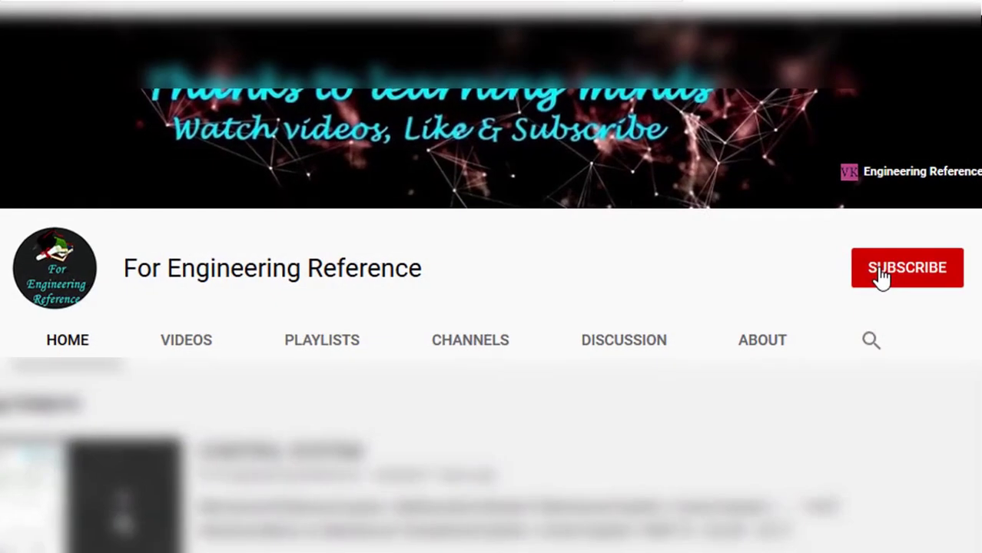
Subscribe to For Engineering Reference and set its notifications to All.
click(880, 277)
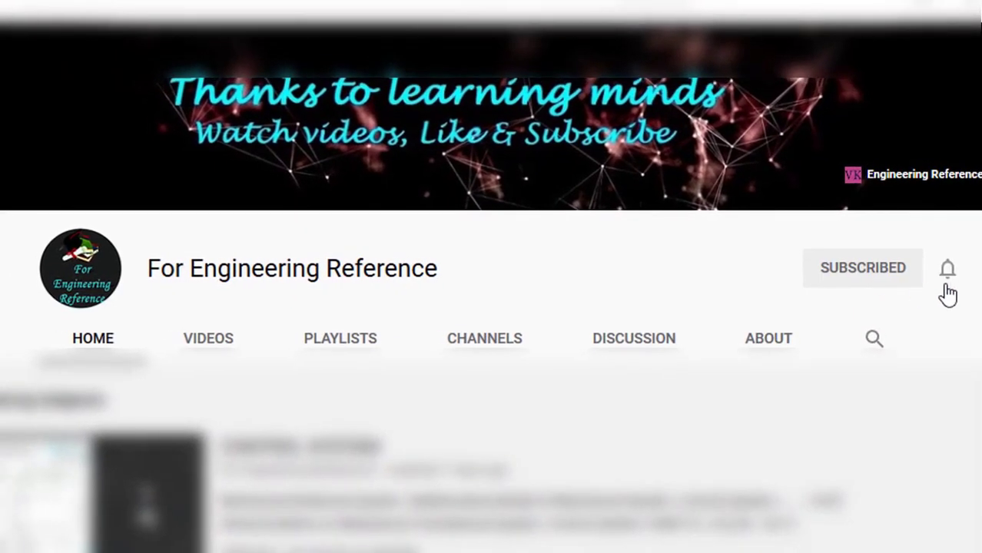
click(953, 273)
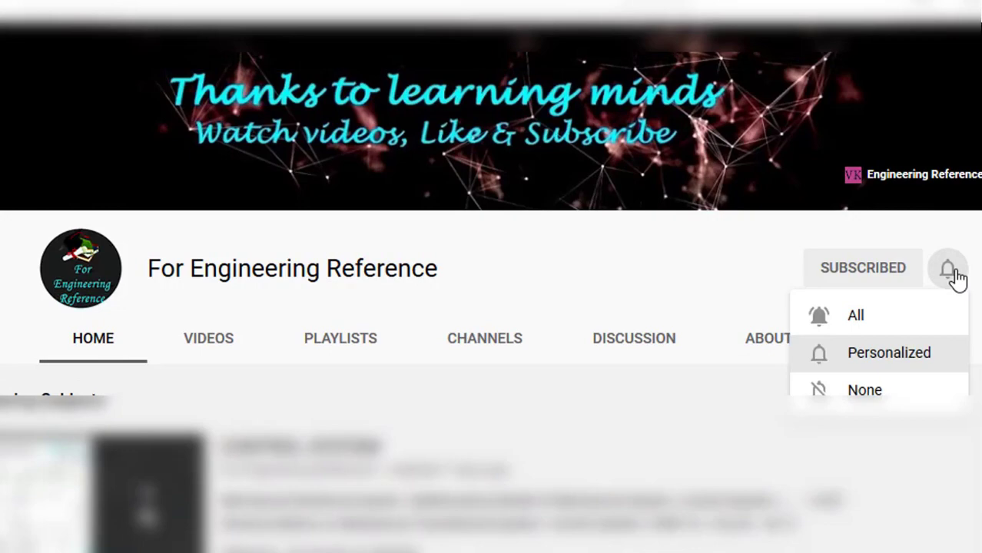
click(894, 316)
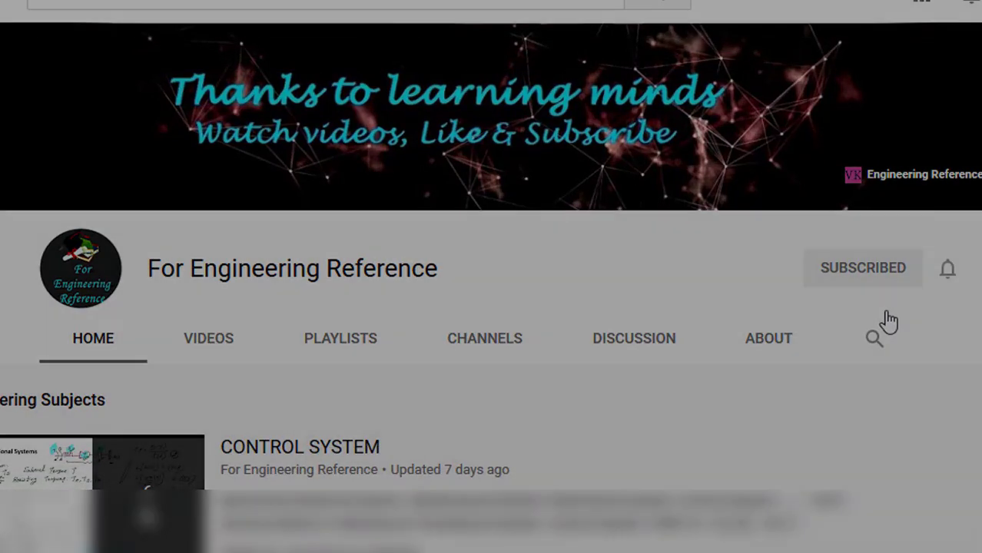